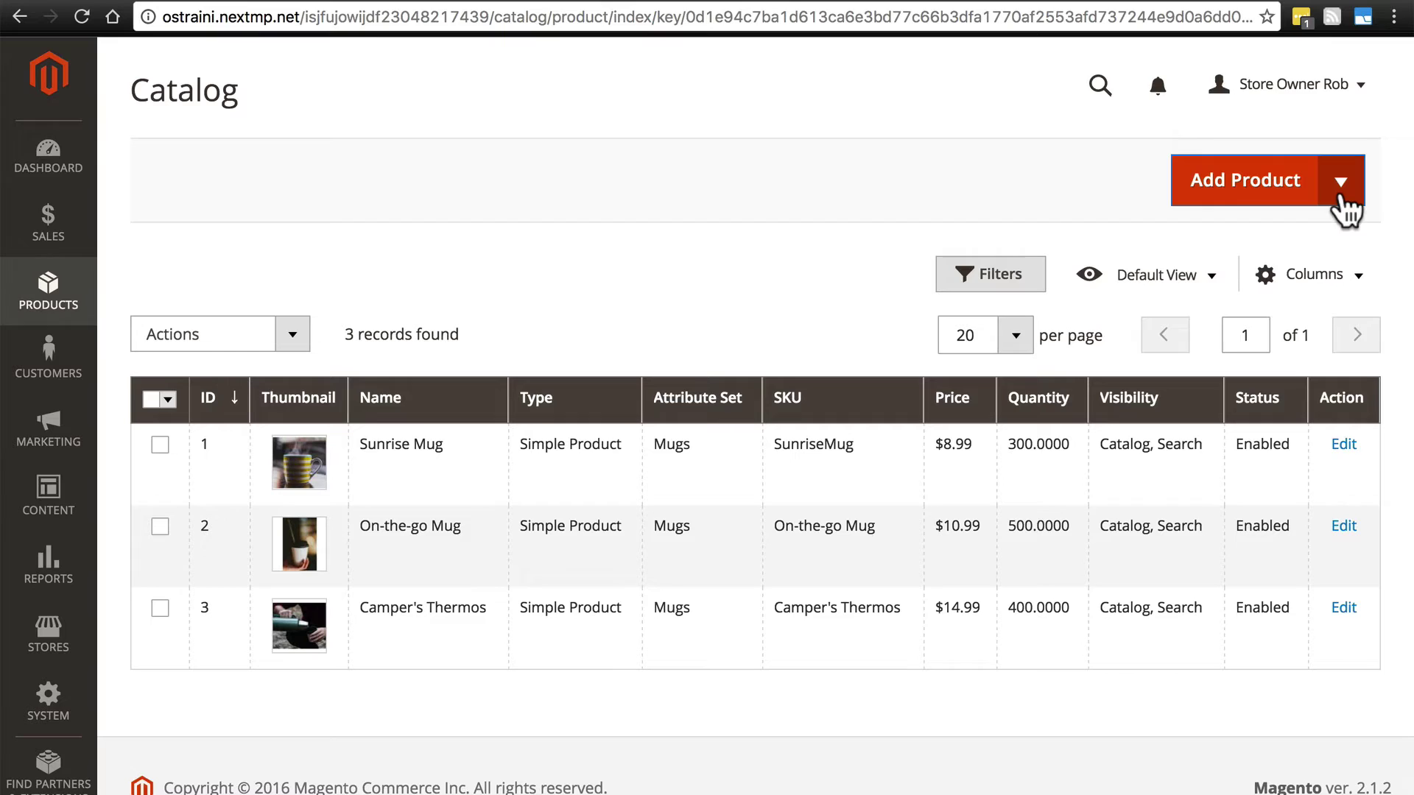
Start a new configurable product named '1 lb. Coffee Bean Central House Blend'.
click(1343, 197)
click(1294, 298)
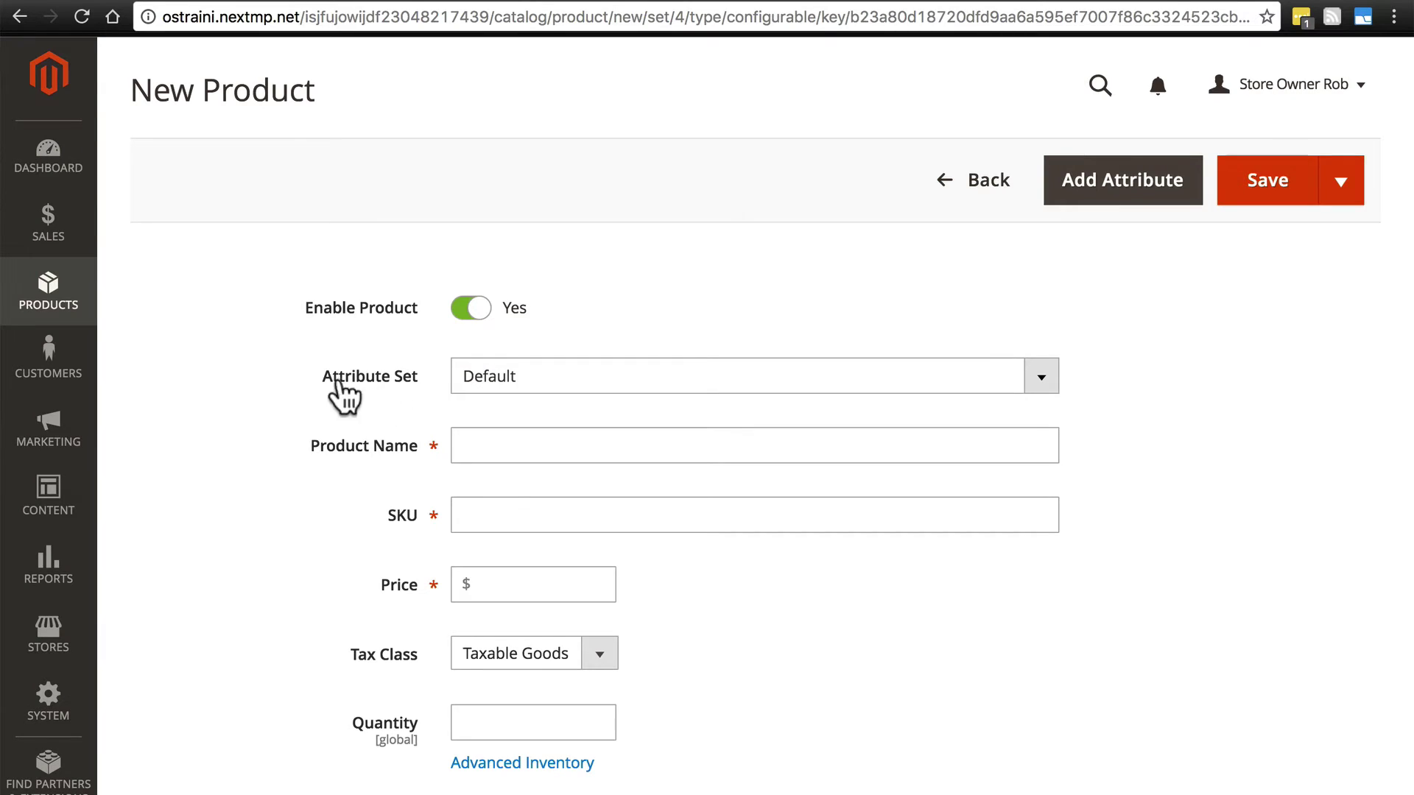
click(490, 451)
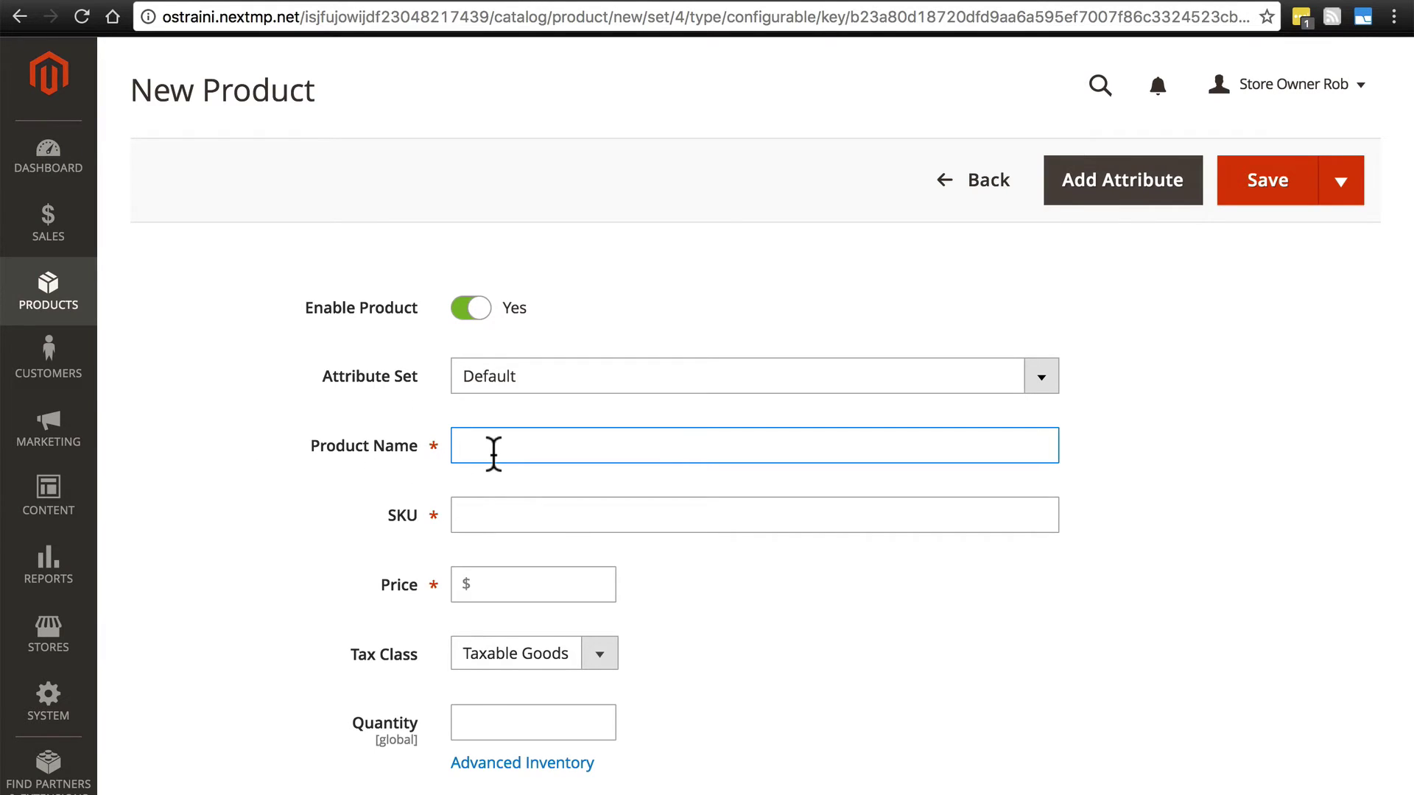
text(1 lb. Coffe)
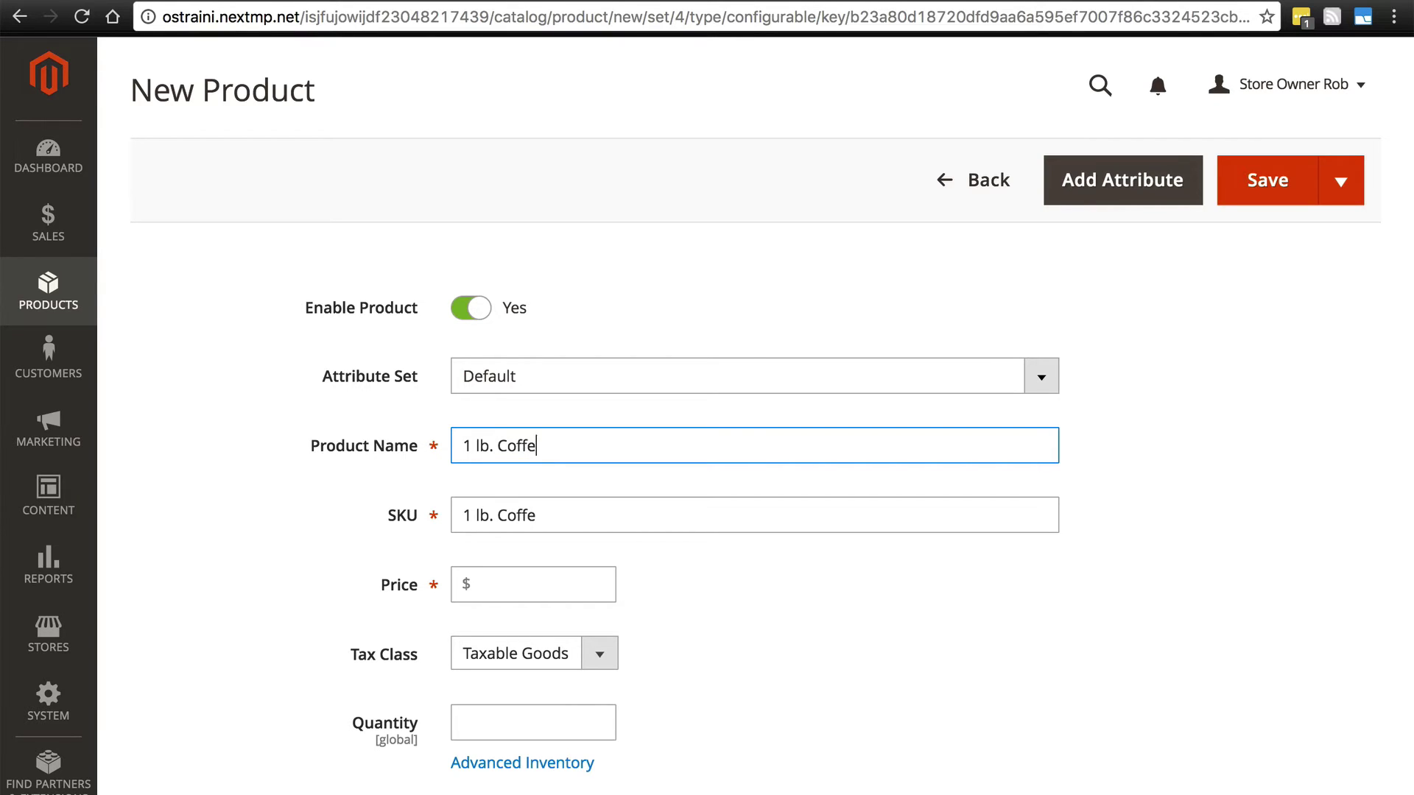
text(e Bean Centra)
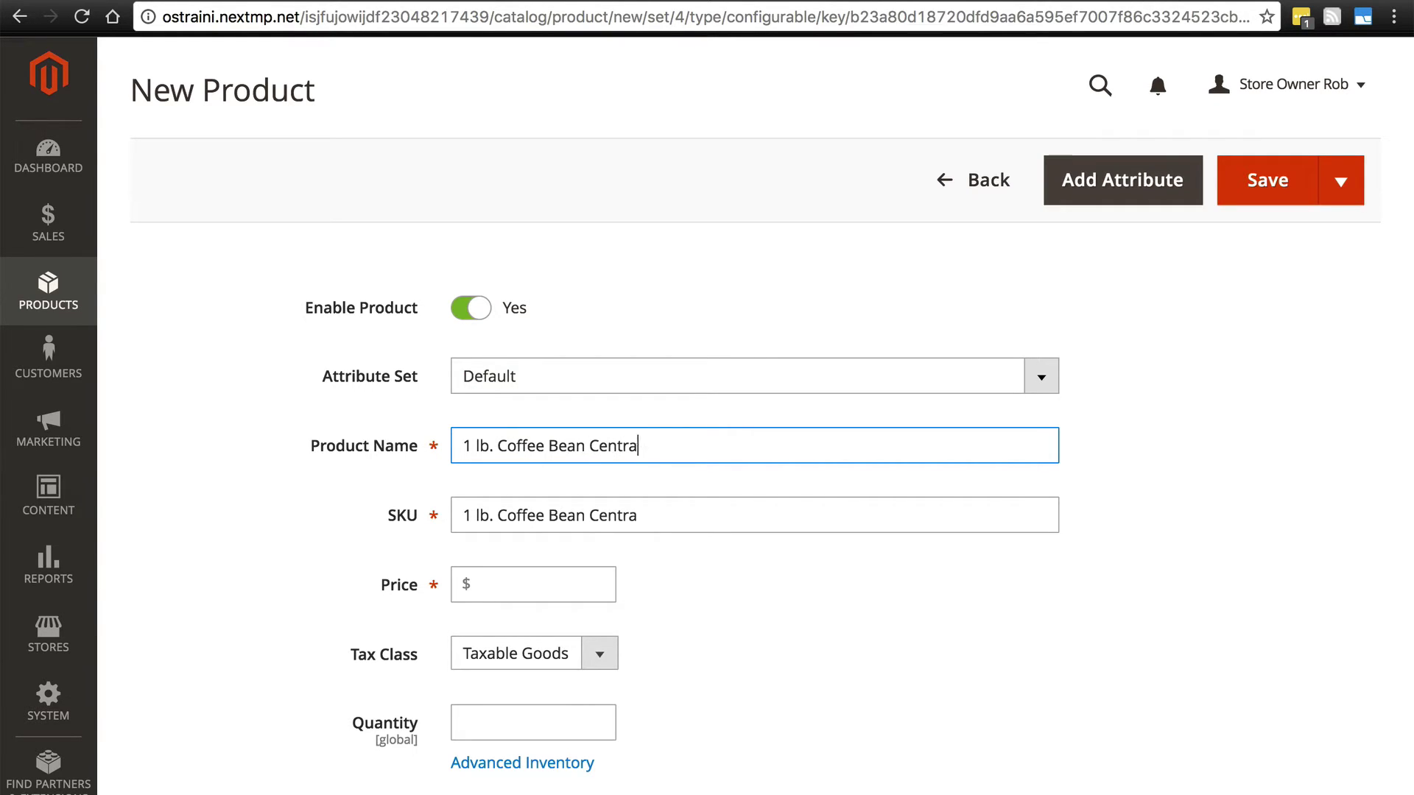
text(l House Blend)
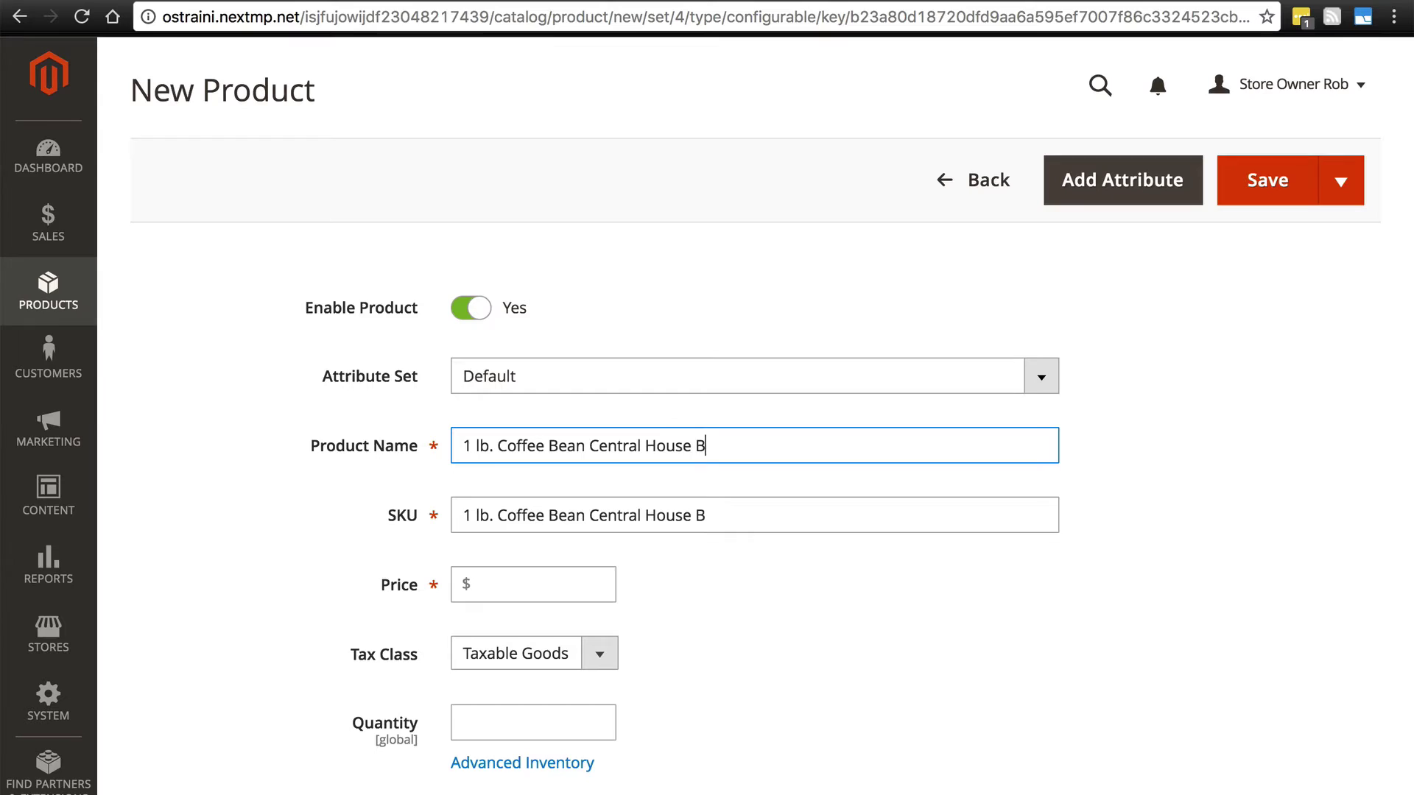
Strip the spaces and period from the SKU to make '1lbCoffeeBeanCentralHouseBlend'.
click(704, 524)
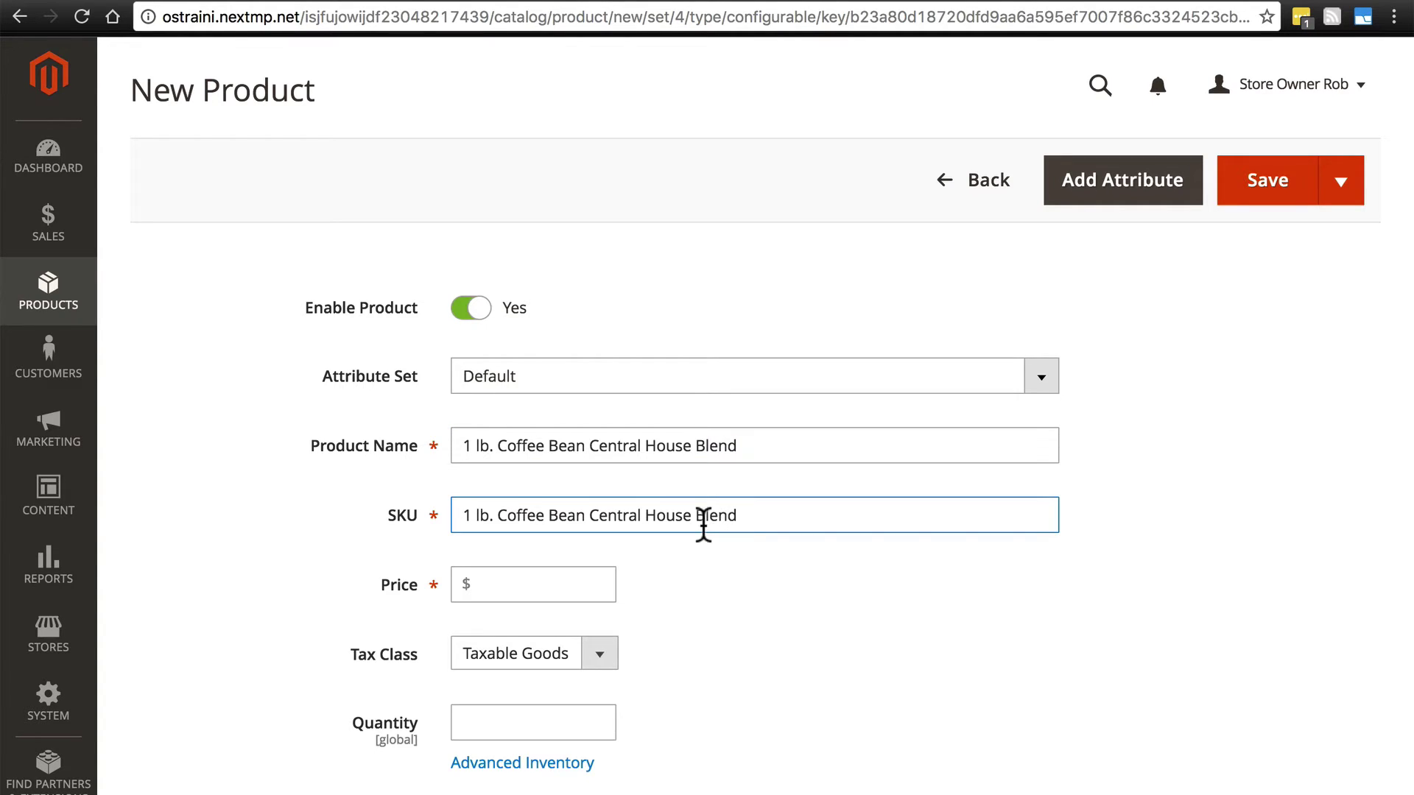
key(BackSpace)
key(Left)
key(BackSpace)
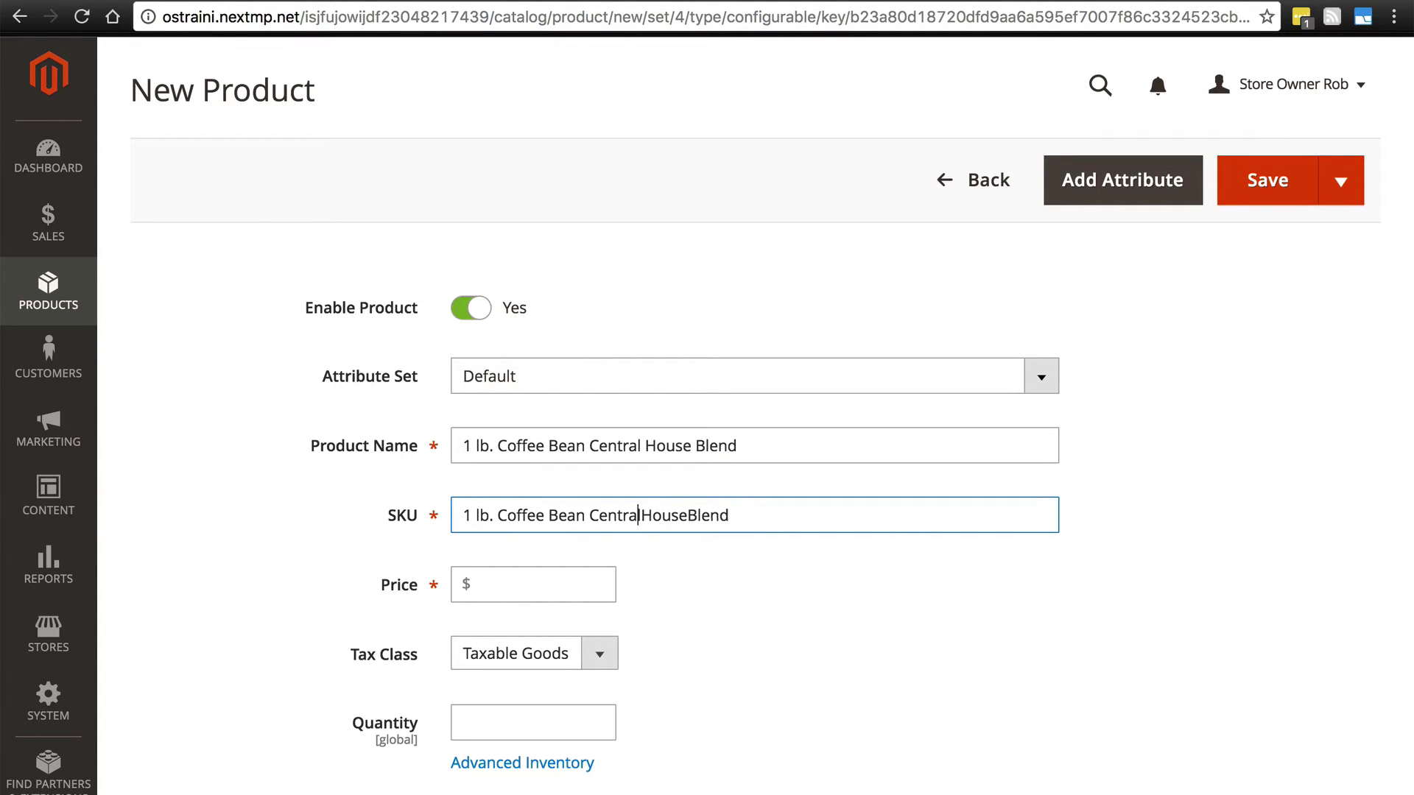
key(BackSpace)
key(Left)
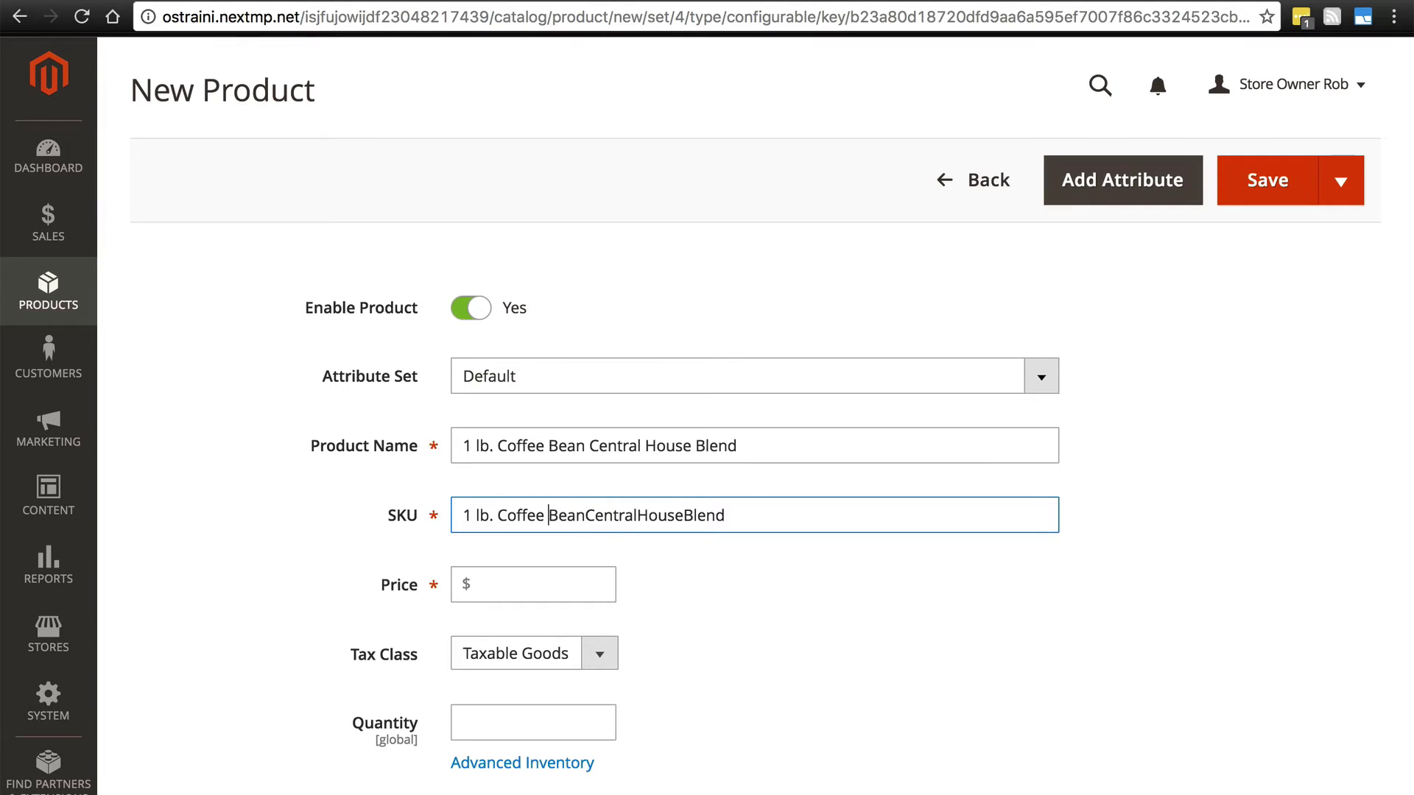
key(BackSpace)
key(Left)
key(Left)
key(BackSpace)
key(BackSpace)
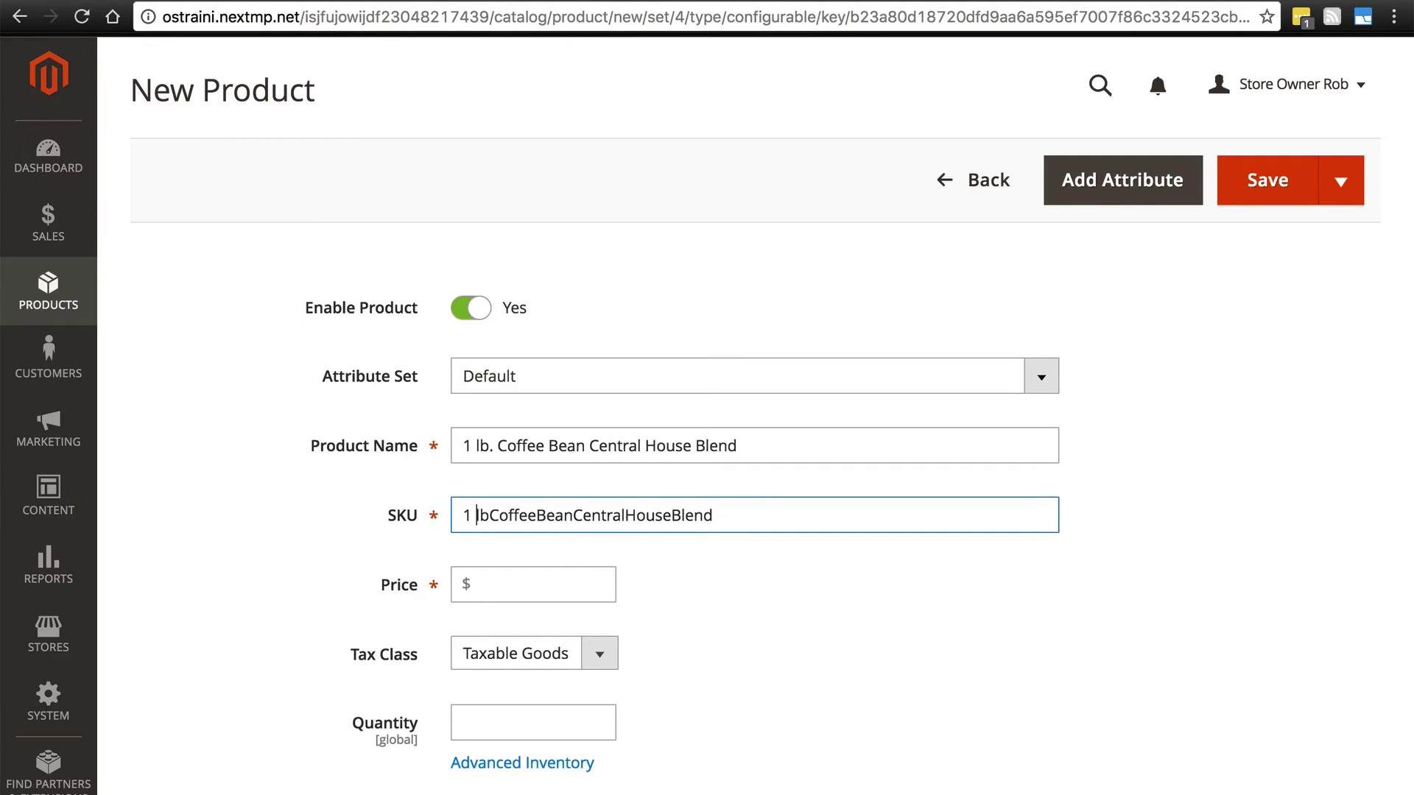
key(Left)
key(Left)
key(BackSpace)
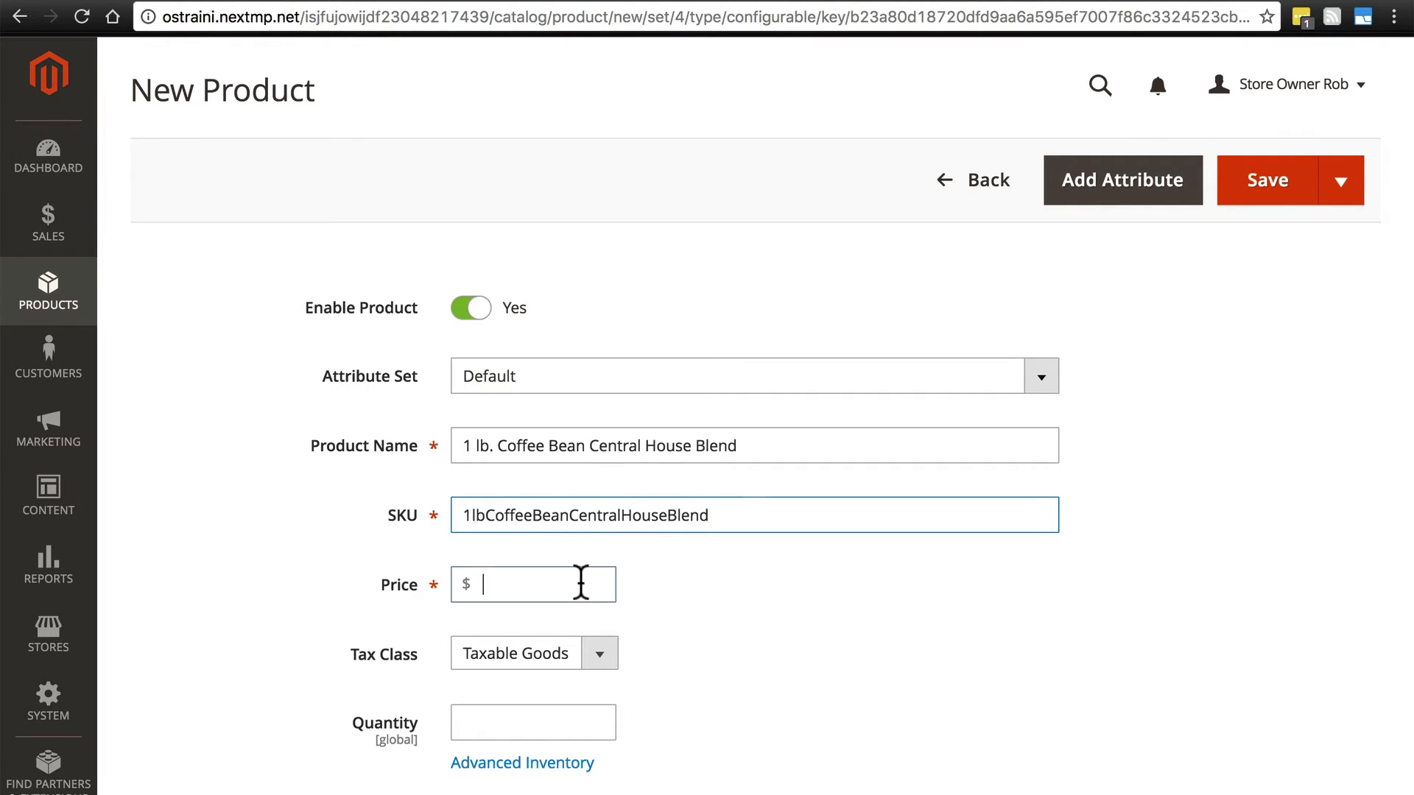
Set the price to 12.99, quantity to 4000 and weight to 1 lb.
click(581, 583)
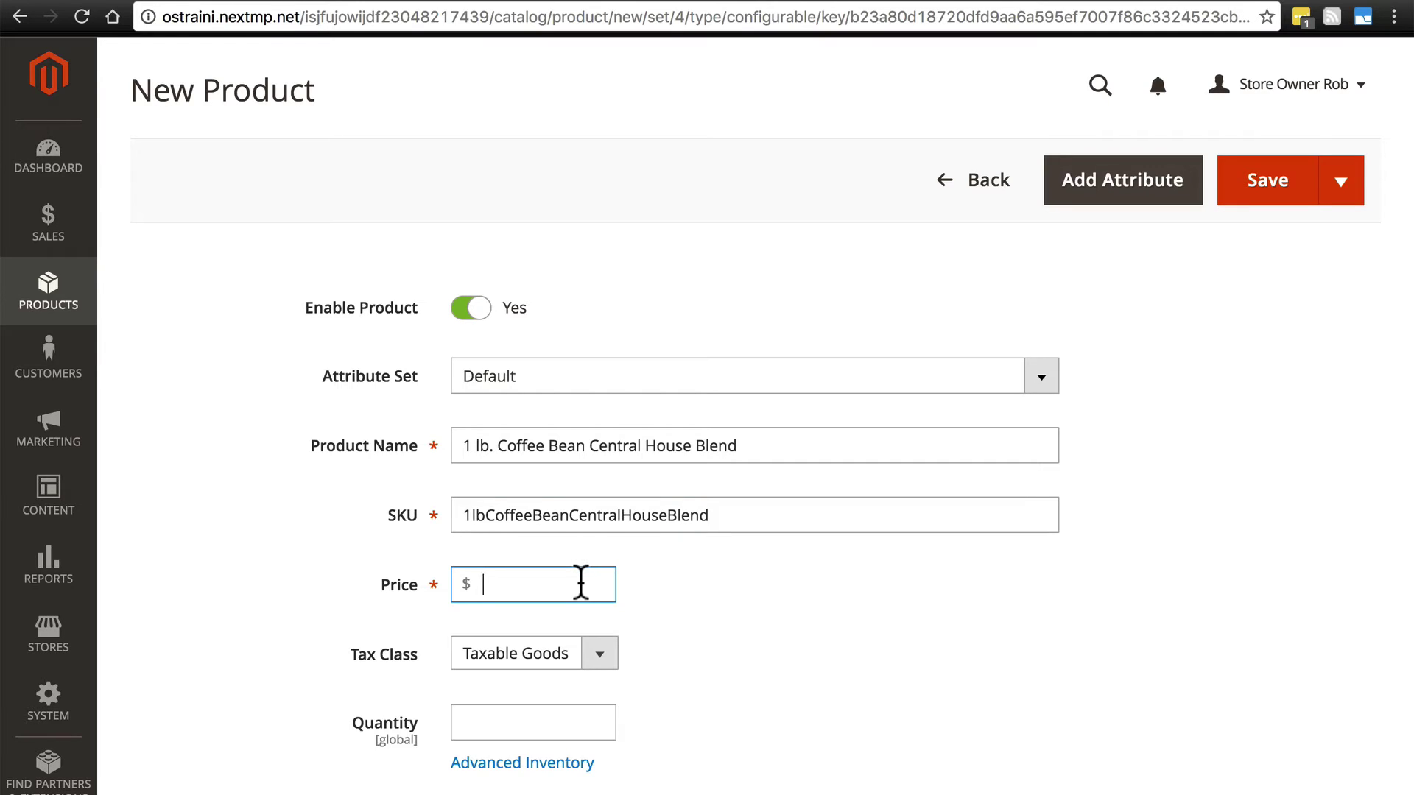
text(12.99)
scroll(751, 441, down, 3)
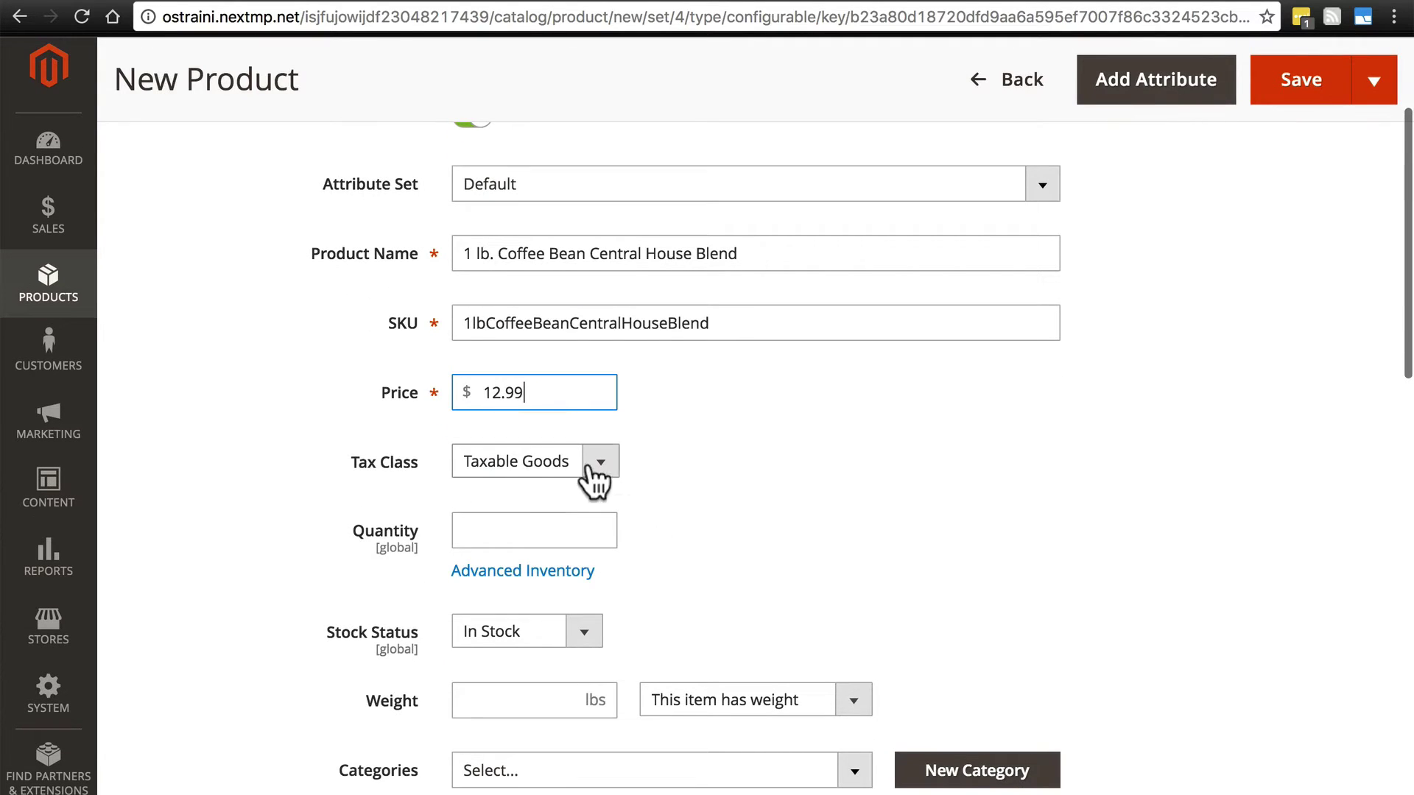
scroll(696, 464, down, 3)
click(569, 328)
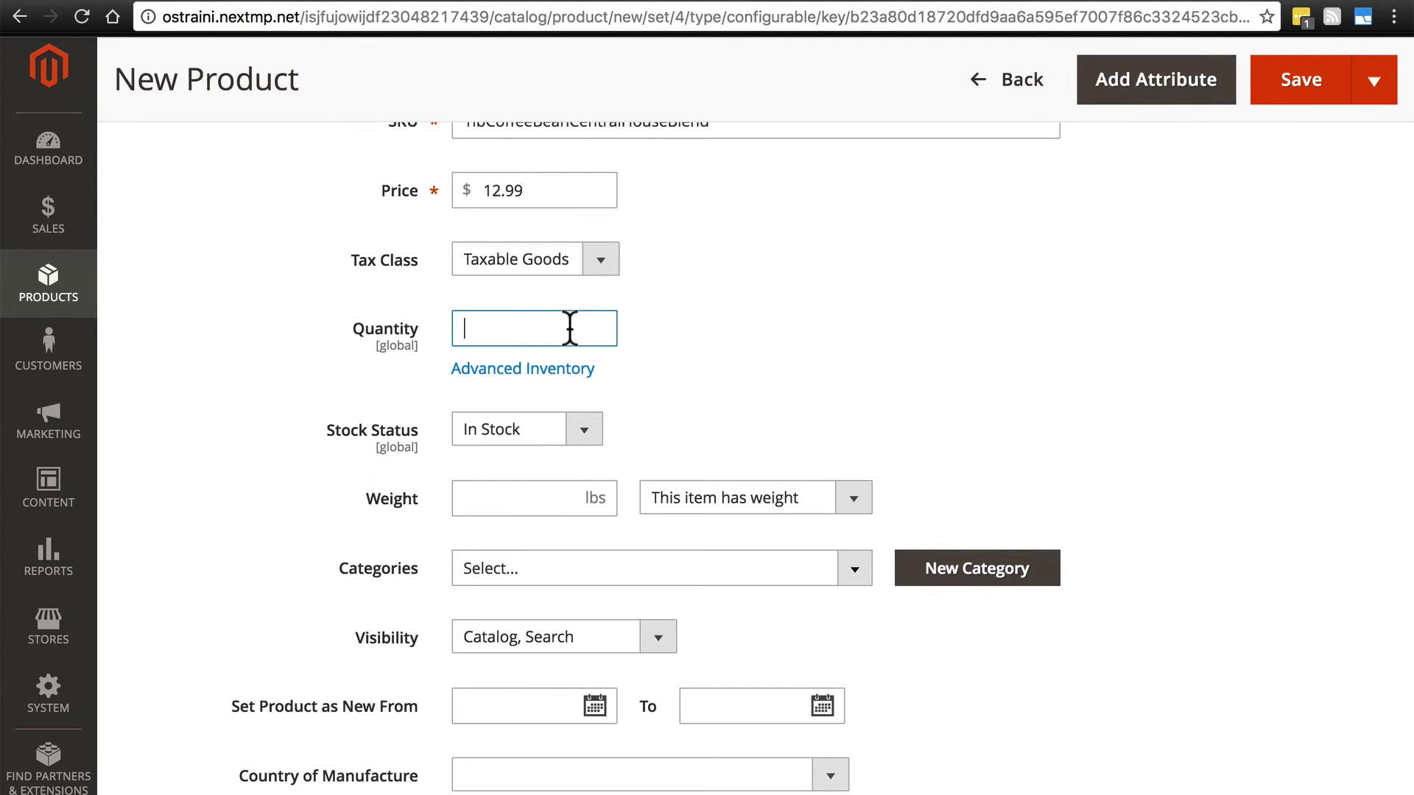
text(4000)
scroll(521, 335, down, 2)
click(521, 335)
text(1)
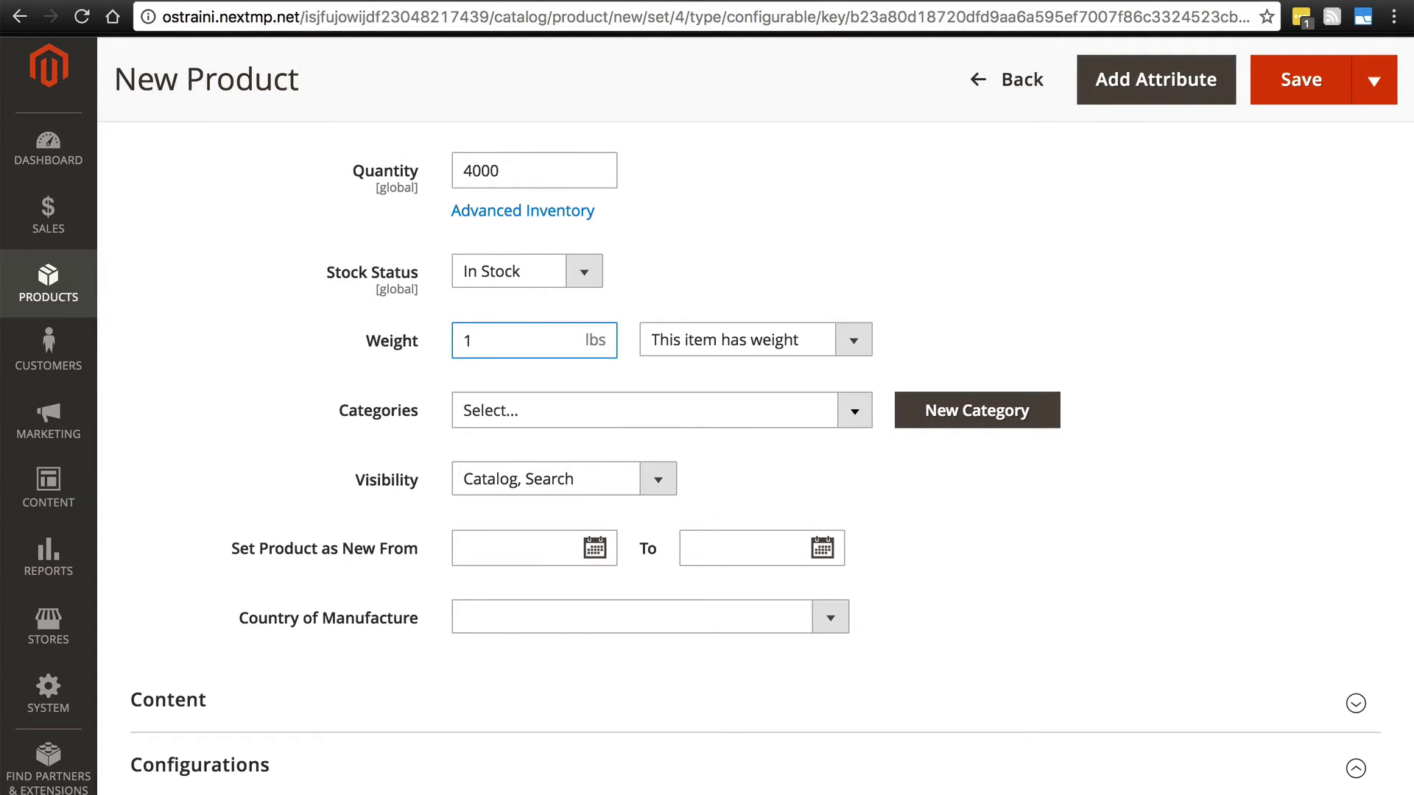
scroll(499, 379, down, 5)
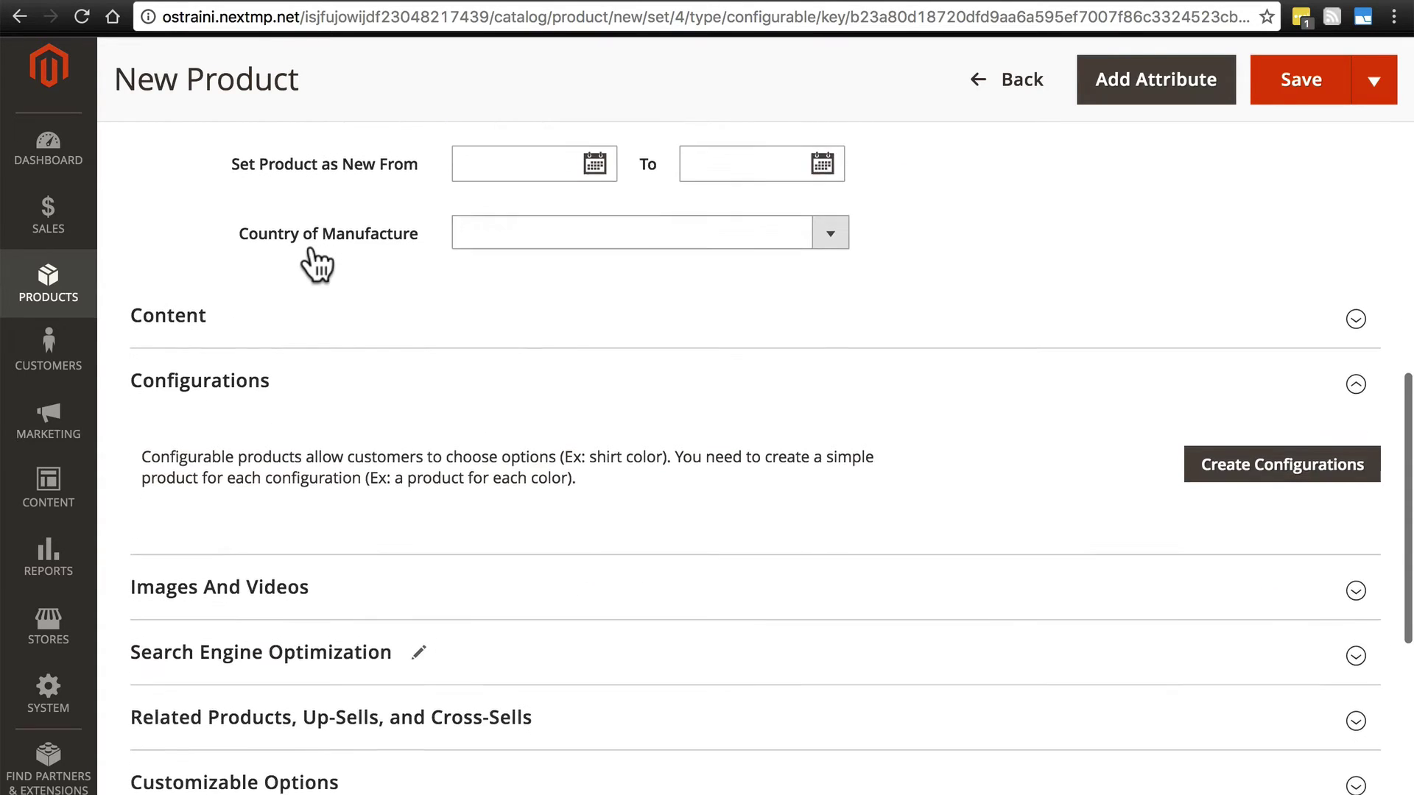
scroll(311, 251, down, 1)
Expand the Content section and copy lorem ipsum filler from the blindtextgenerator.com tab.
click(311, 251)
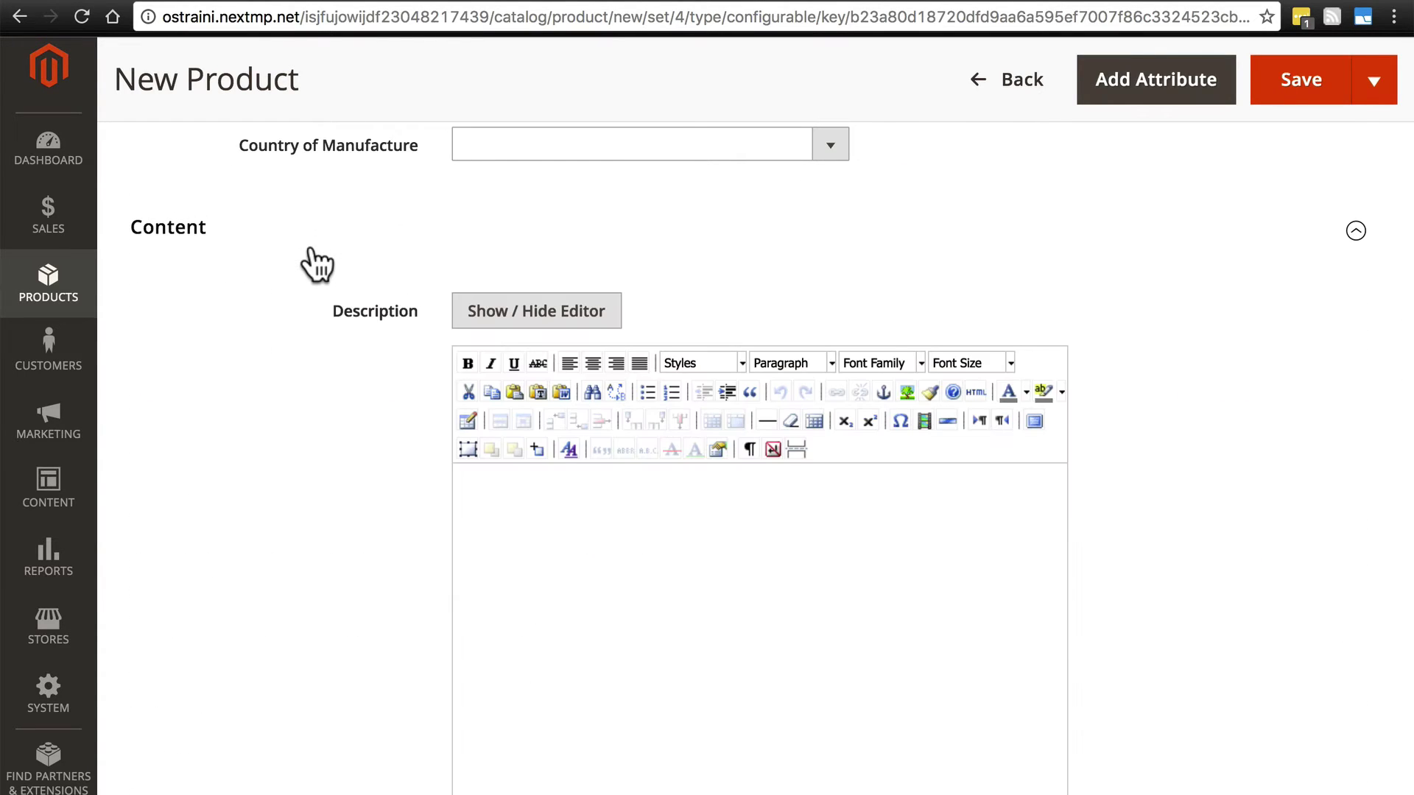
scroll(316, 265, down, 1)
key(ctrl+Tab)
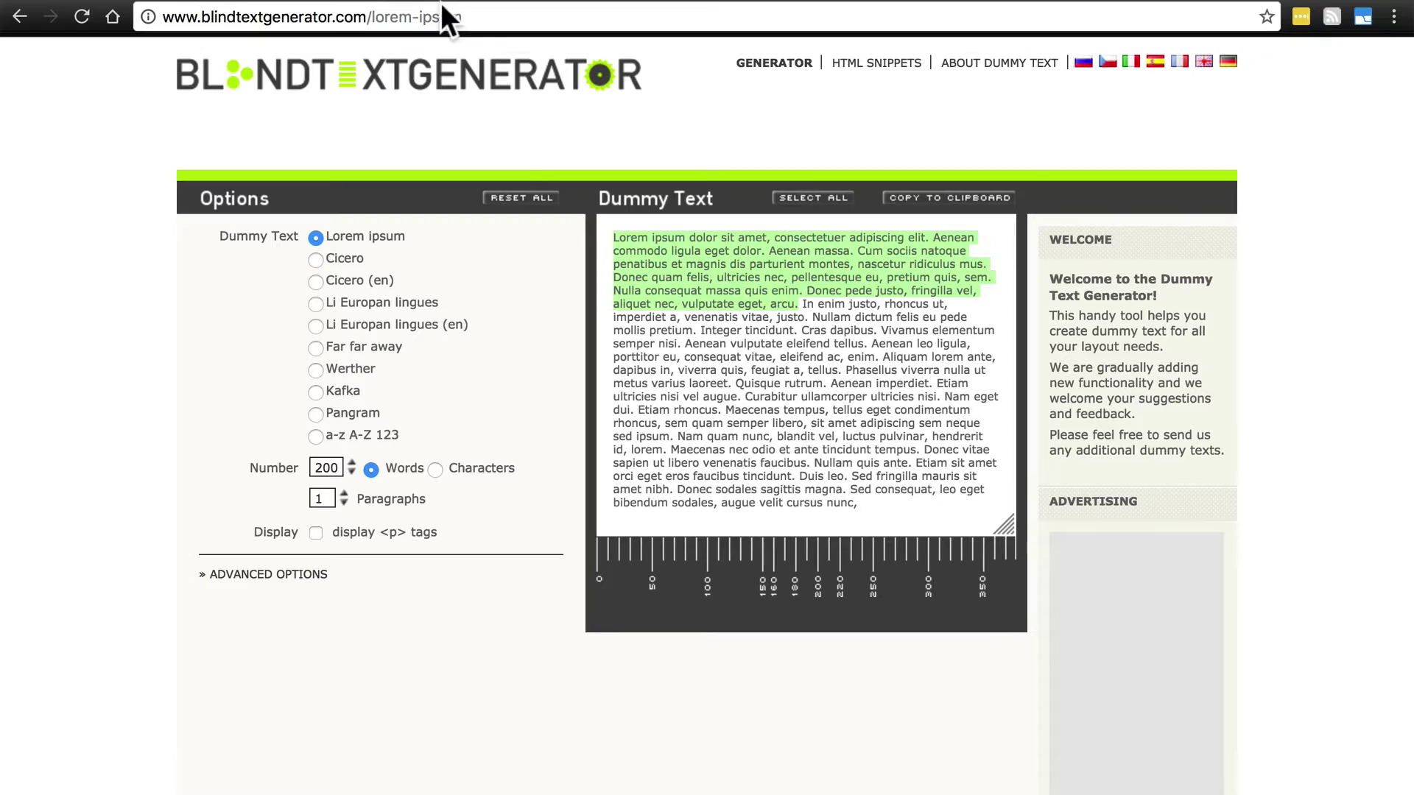
right_click(688, 258)
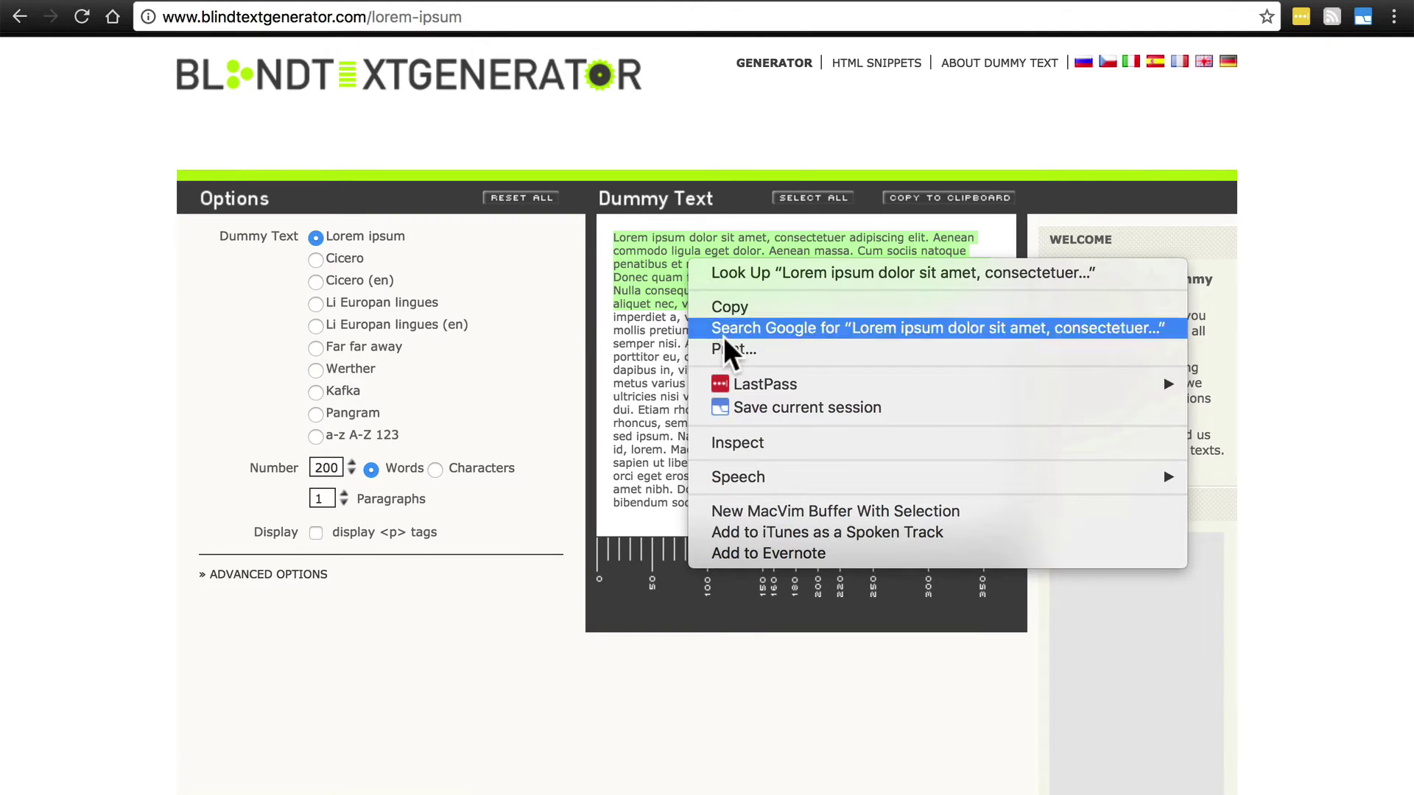
click(738, 303)
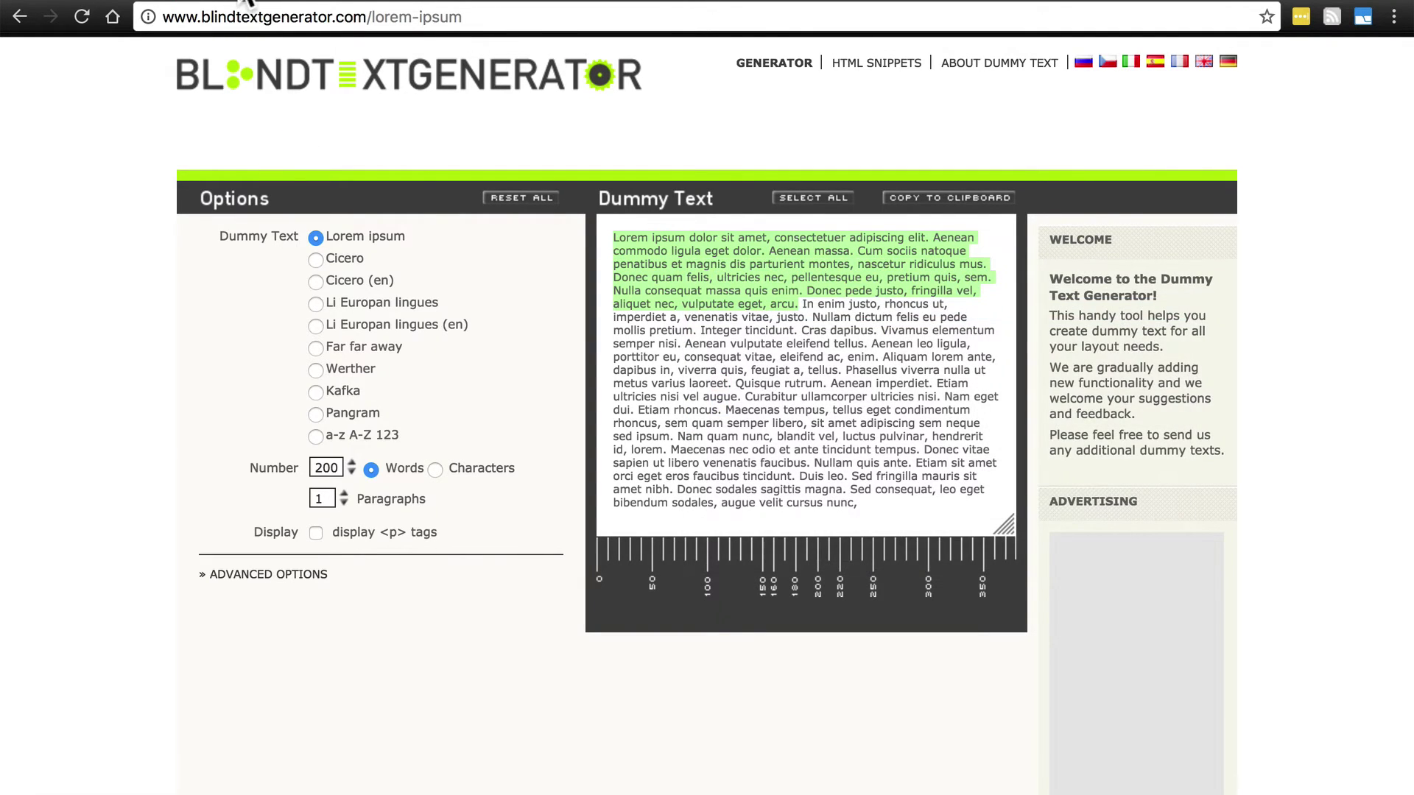
key(ctrl+shift+Tab)
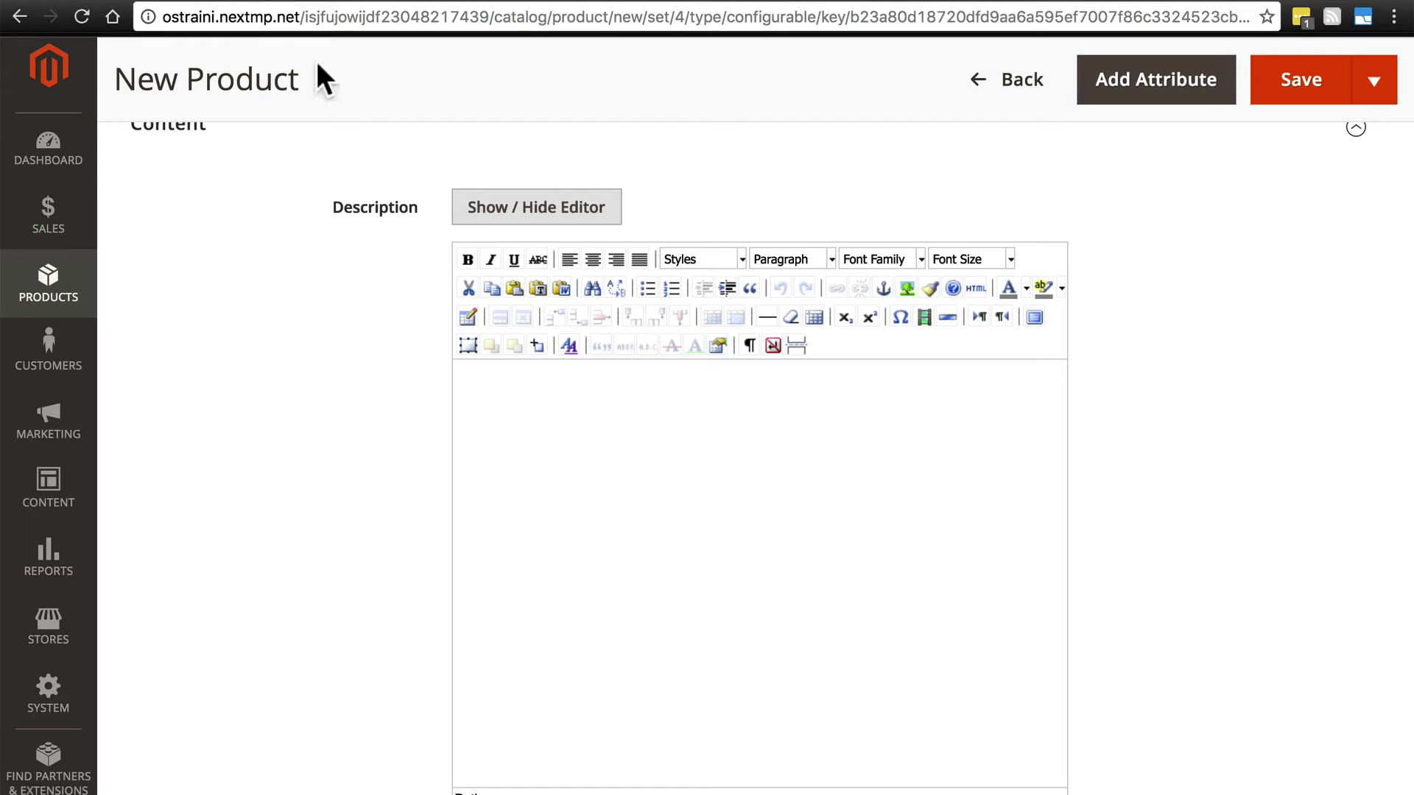
Paste the lorem ipsum text into the Description editor.
click(550, 428)
key(ctrl+v)
scroll(550, 429, down, 8)
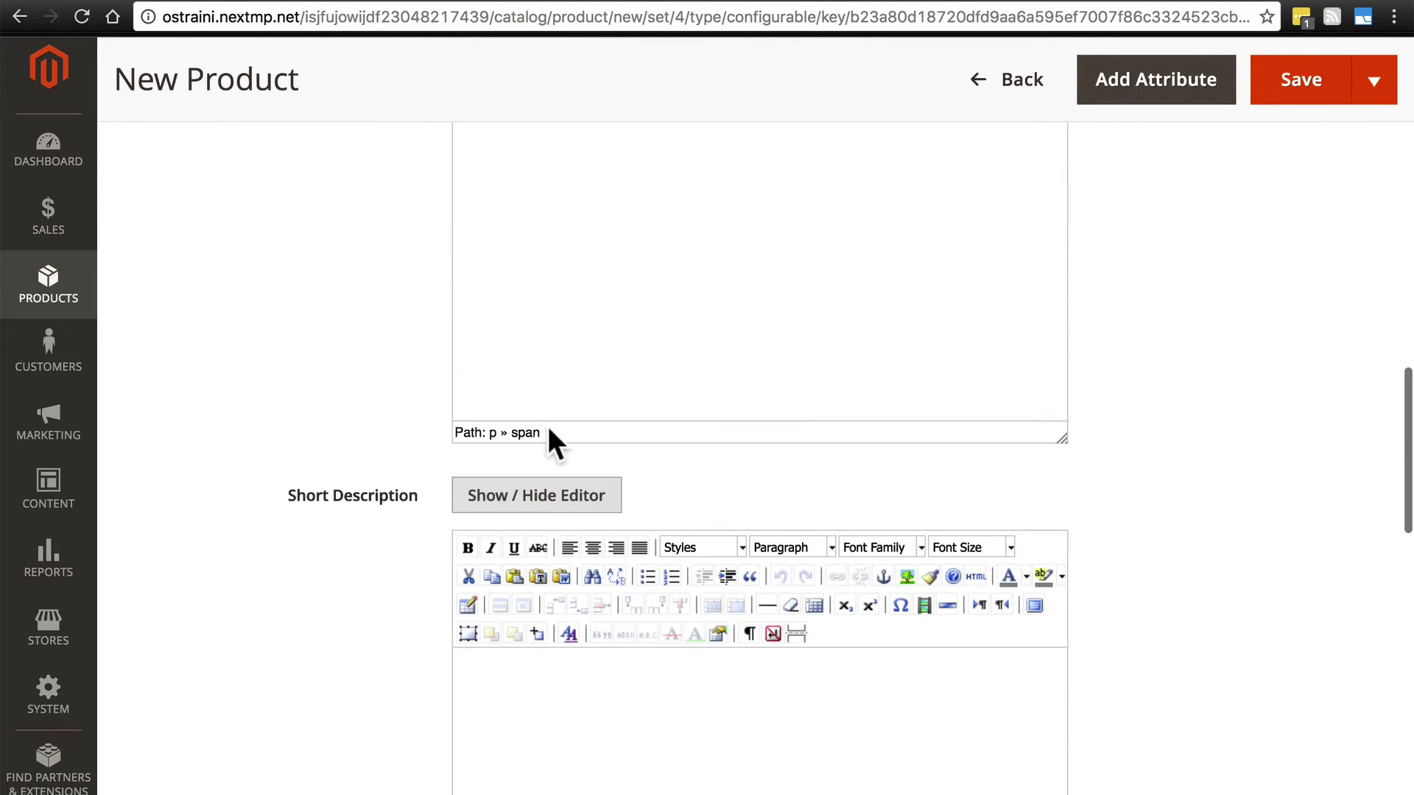
Paste lorem ipsum into Short Description, keeping only 'Lorem ipsum dolor sit amet, consectetuer adipiscing elit.'.
click(572, 491)
key(ctrl+v)
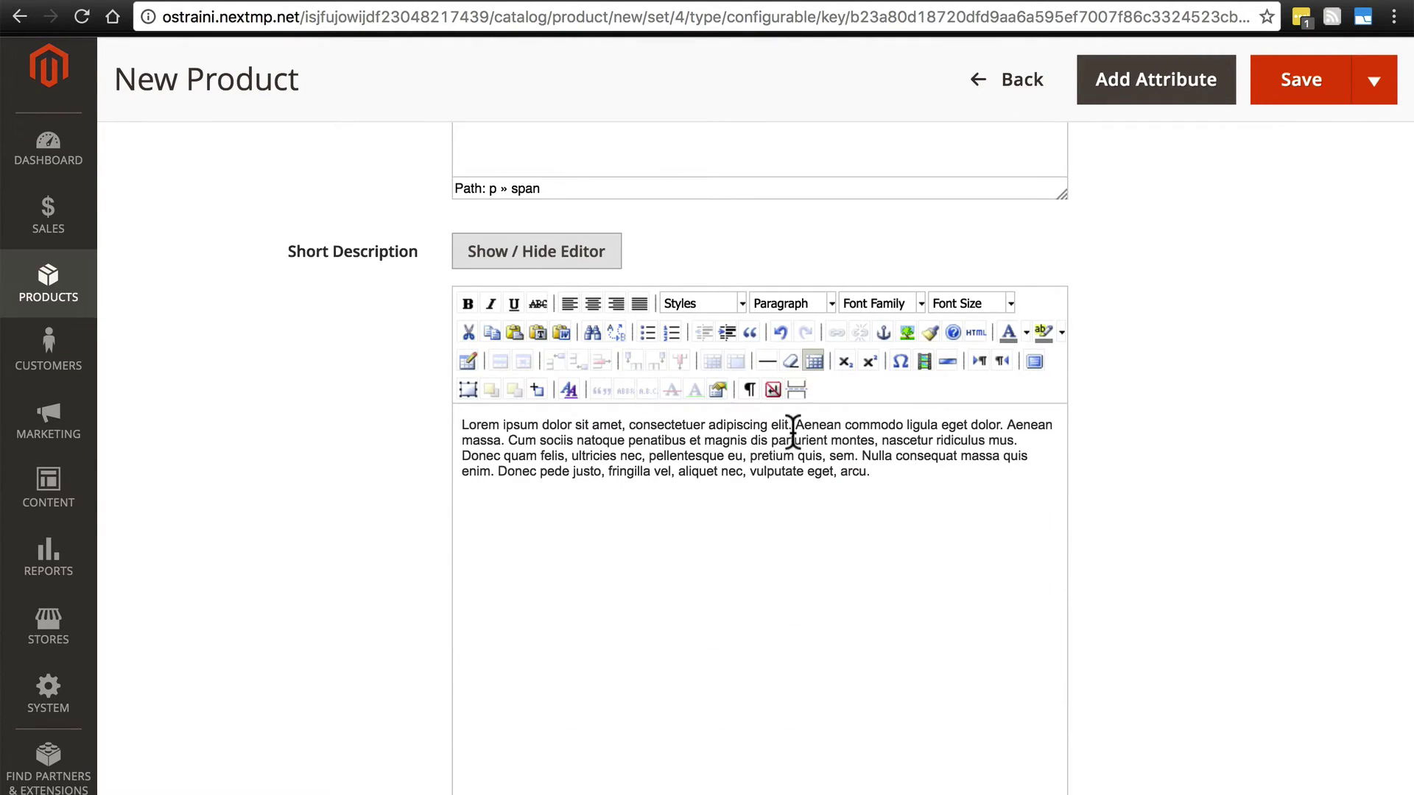
drag(796, 427, 1004, 612)
key(BackSpace)
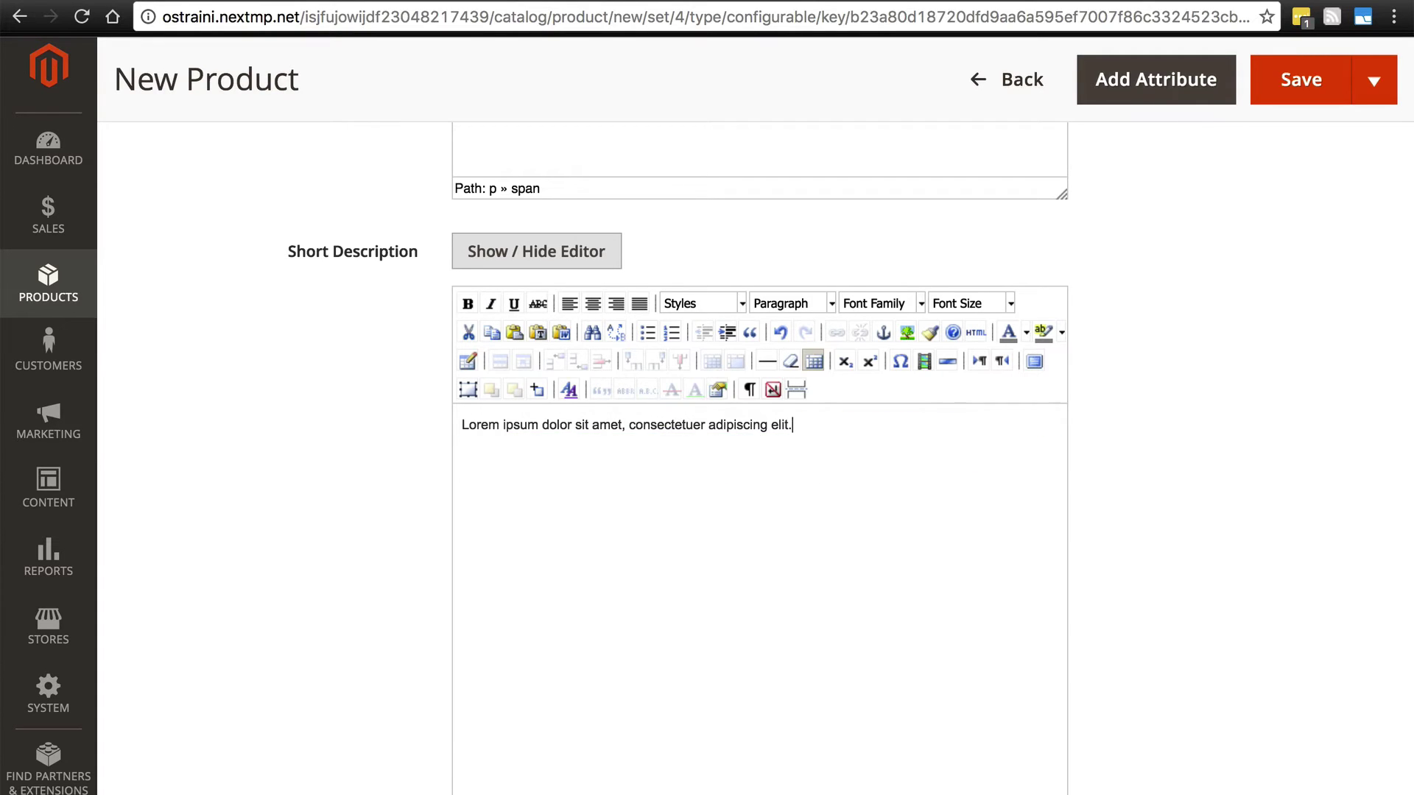
scroll(341, 382, down, 5)
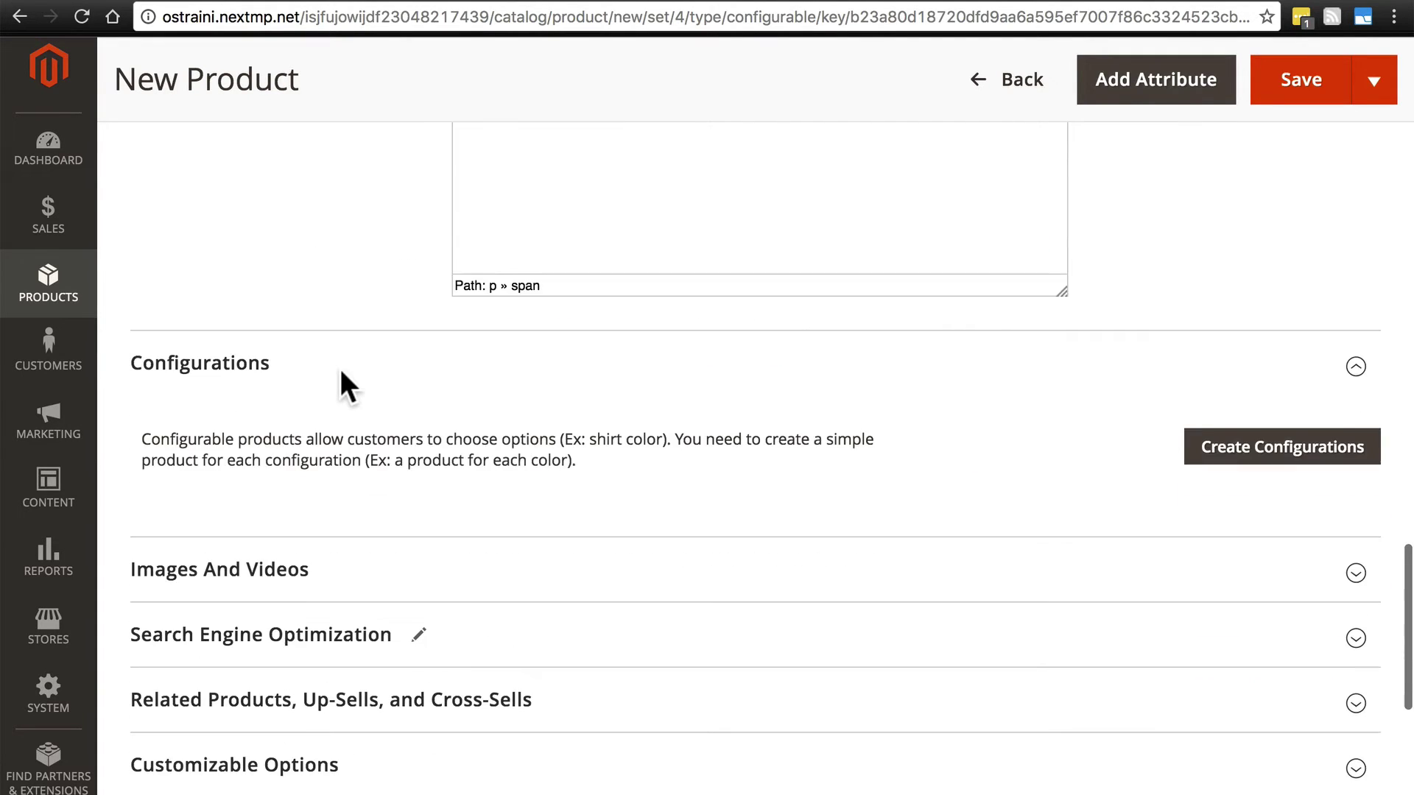
scroll(342, 379, down, 2)
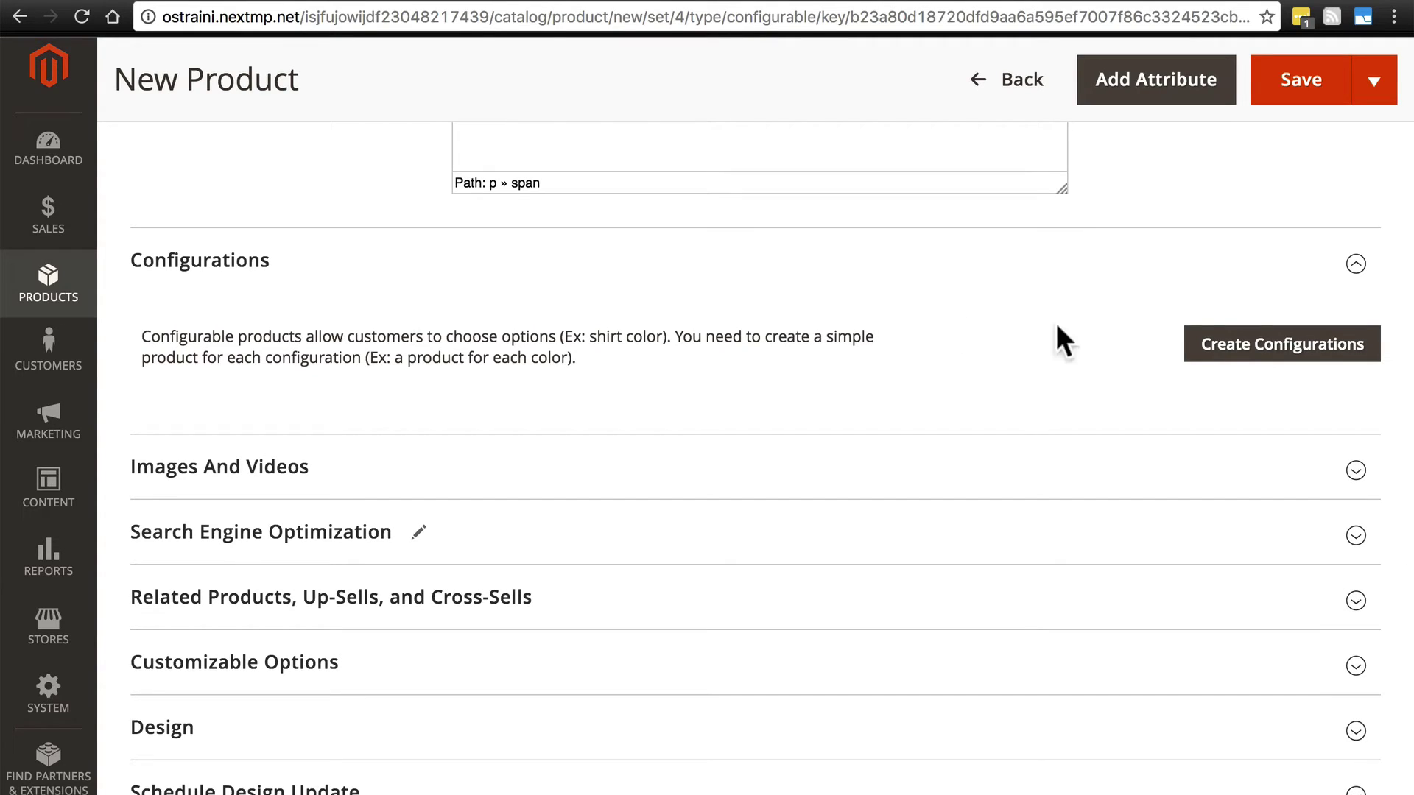
Launch Create Configurations and open a blank New Attribute form from step 1.
click(1226, 364)
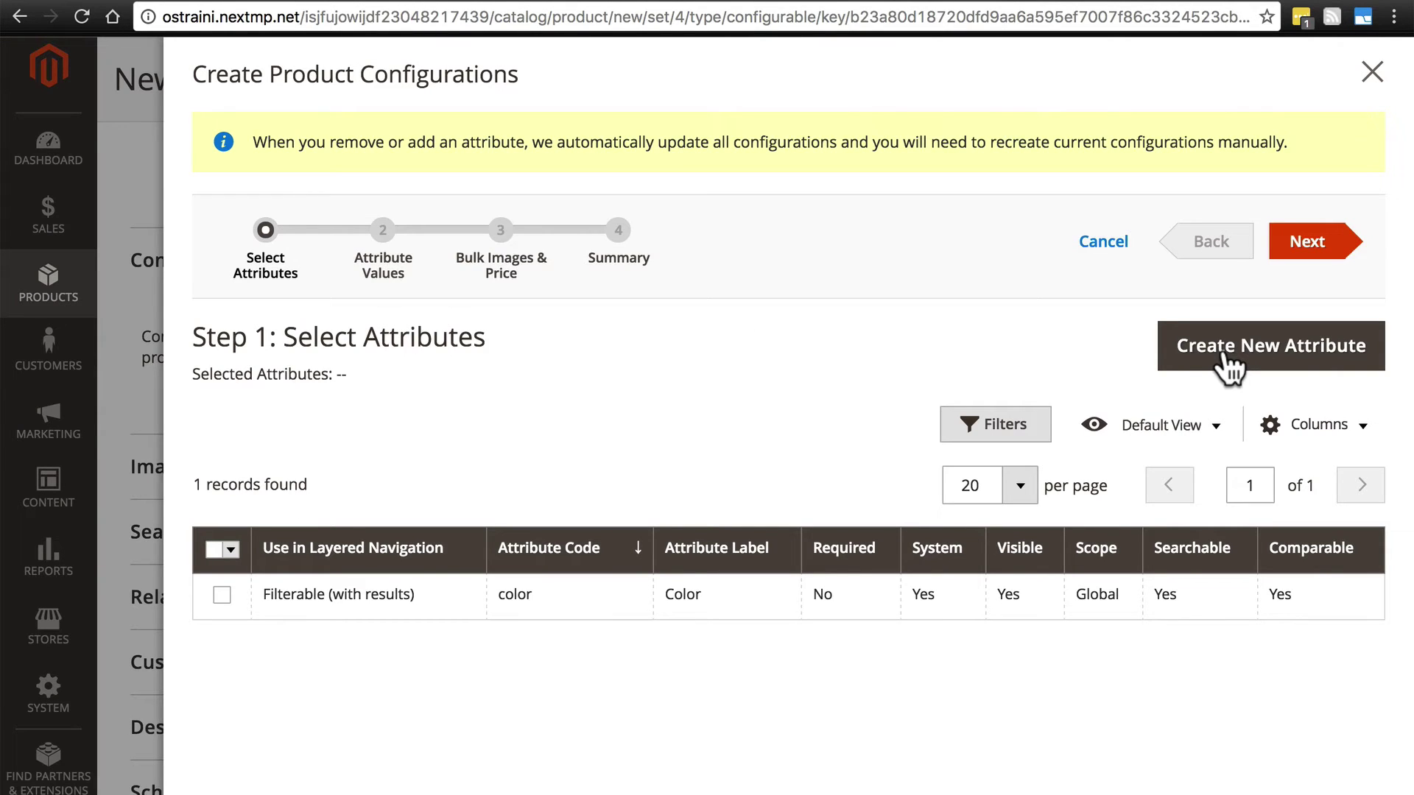
click(1197, 348)
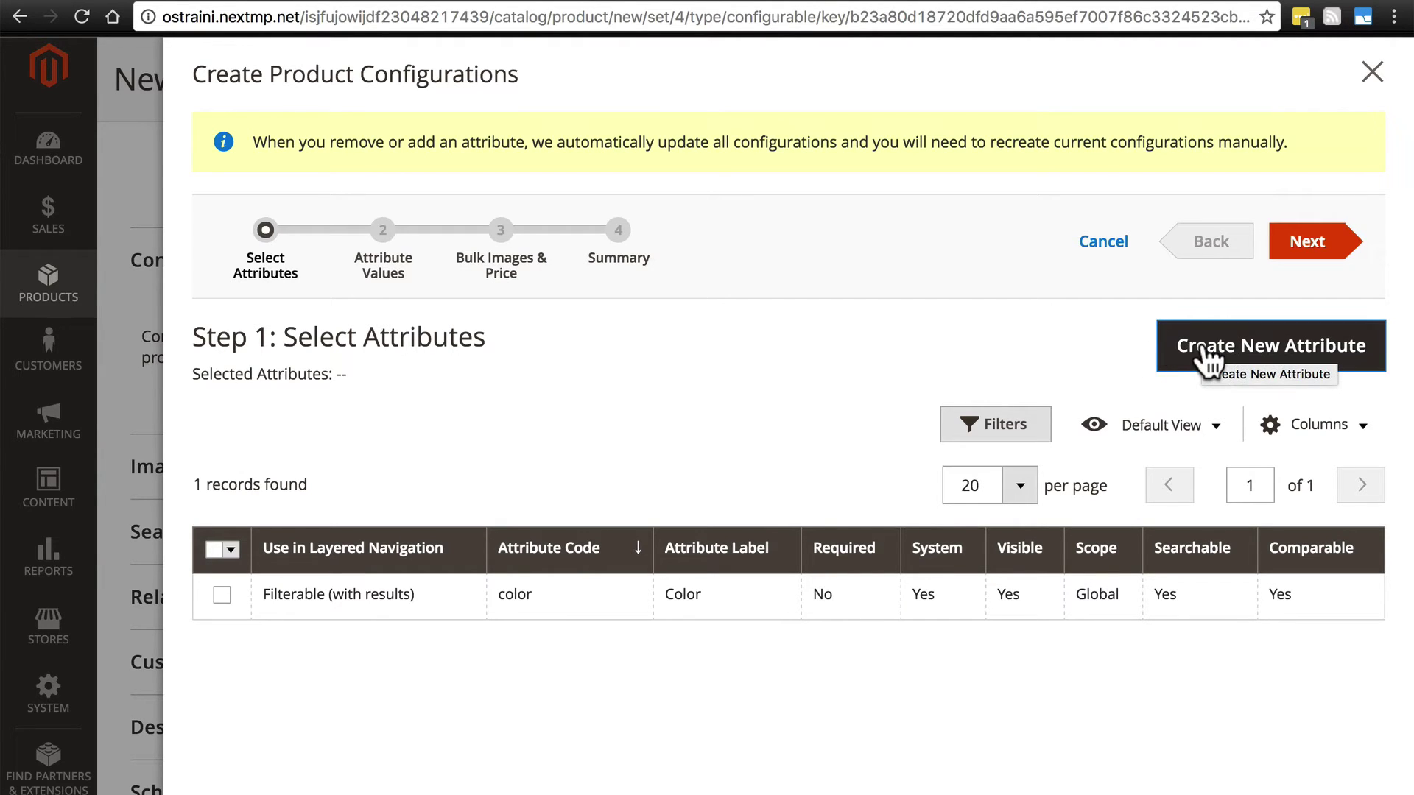
click(1208, 360)
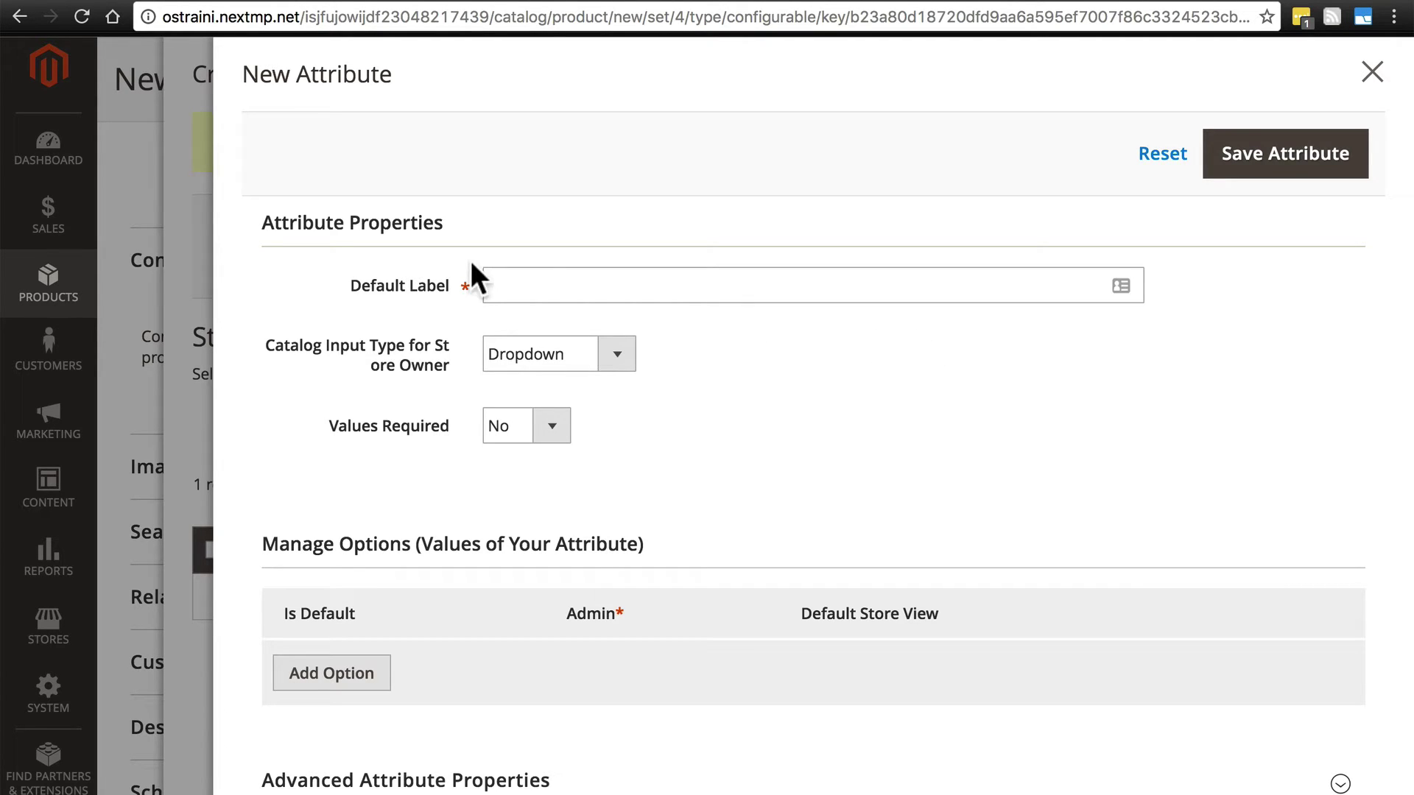
Give the attribute Default Label 'Caffeine?', Dropdown input type, and Values Required set to Yes.
click(531, 284)
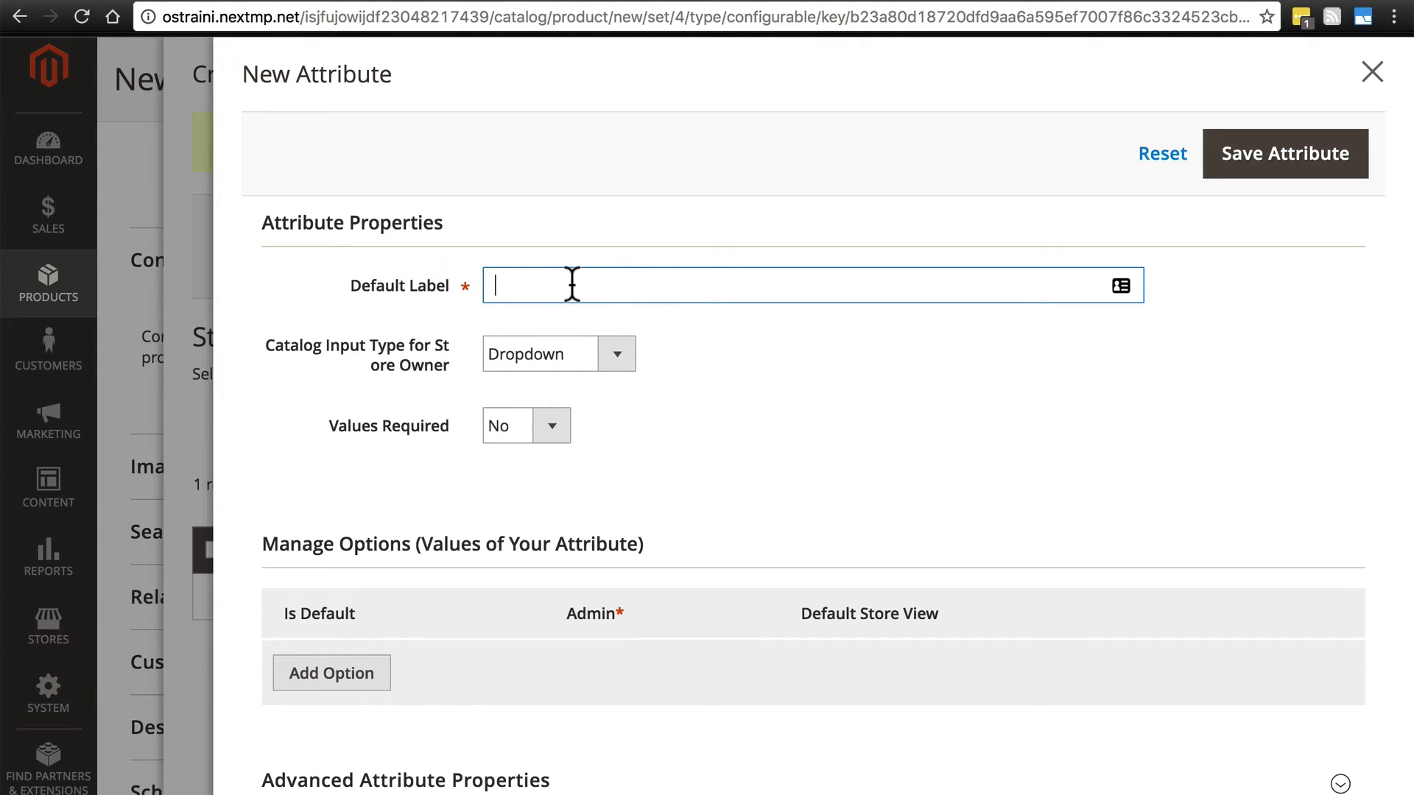
text(Caffeien)
key(BackSpace)
key(BackSpace)
text(ne?)
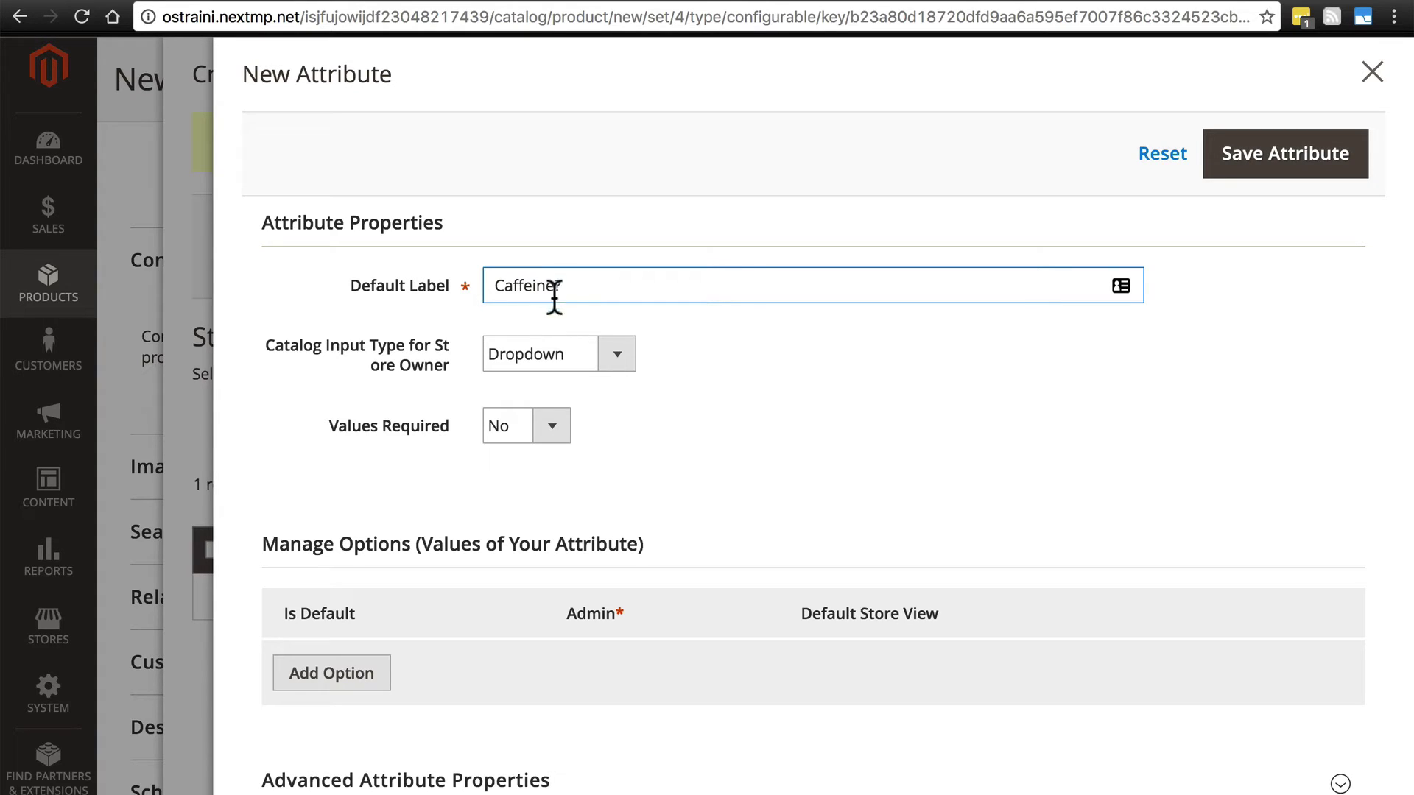
click(543, 376)
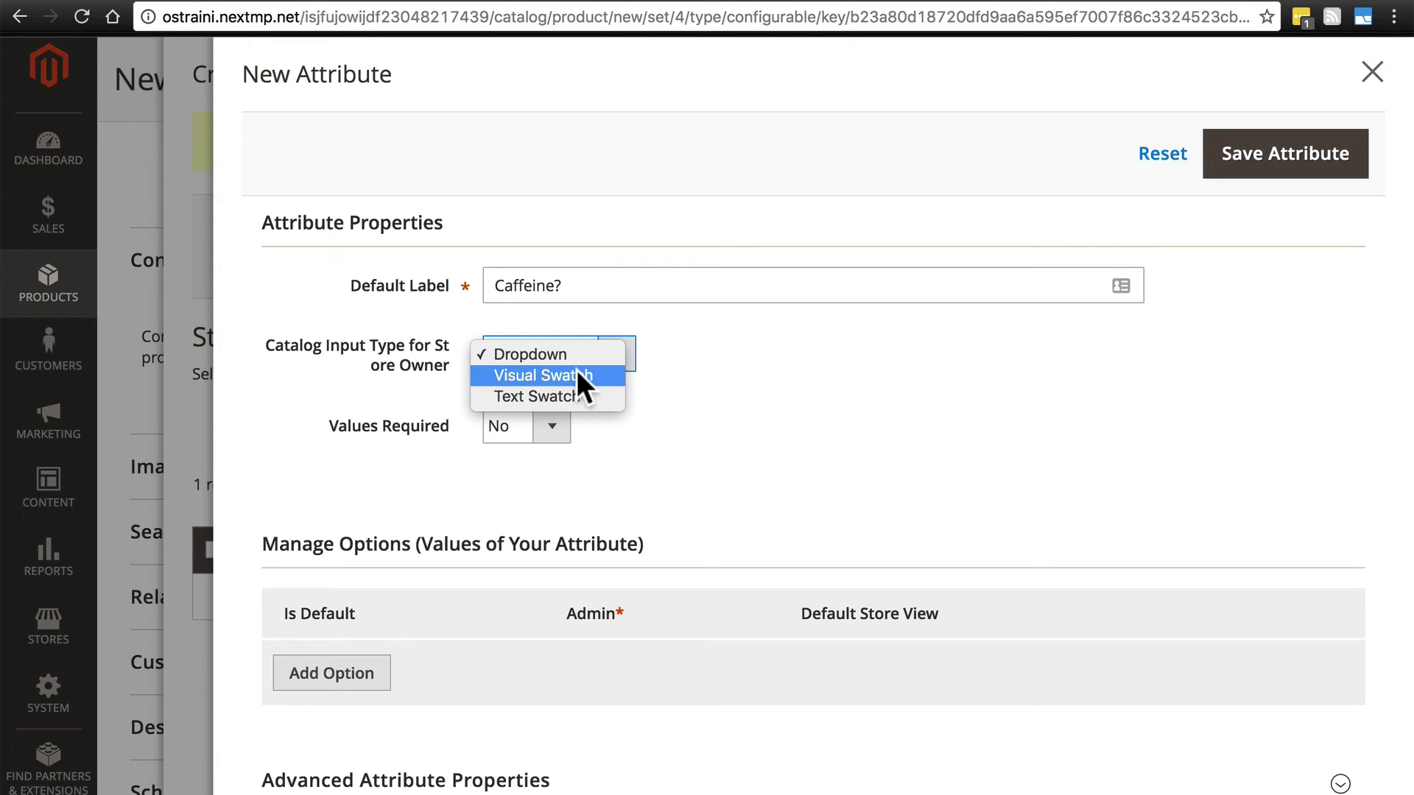
click(555, 355)
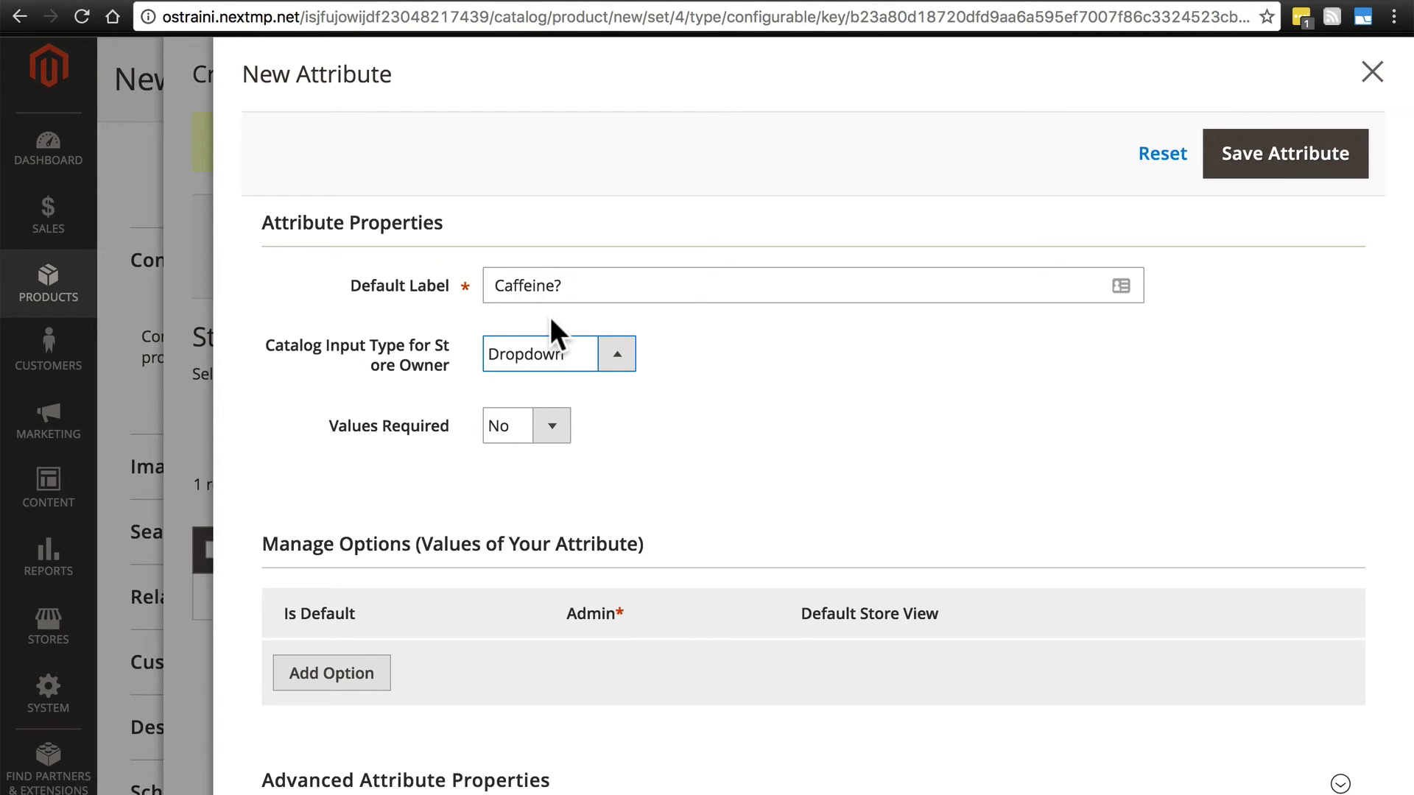
click(538, 434)
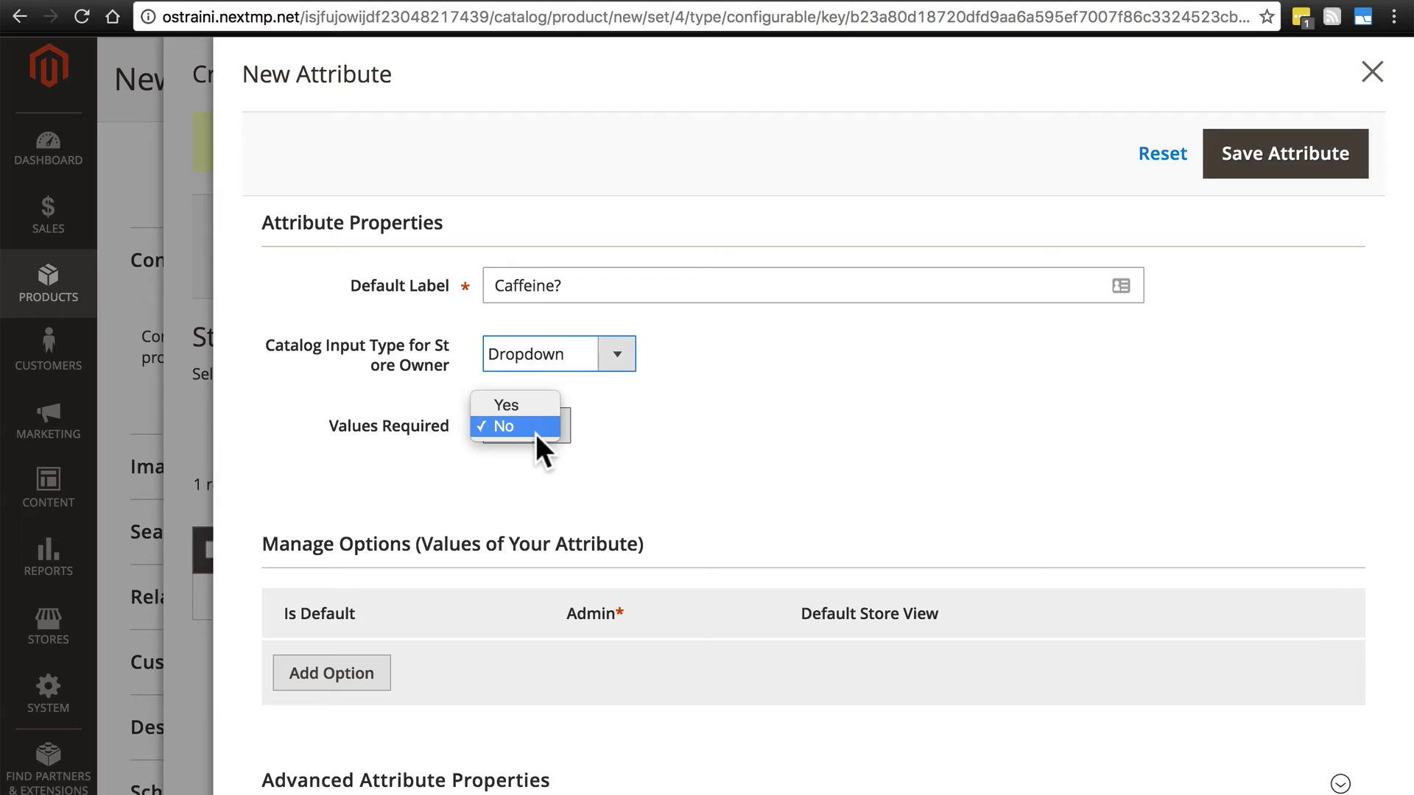
click(523, 405)
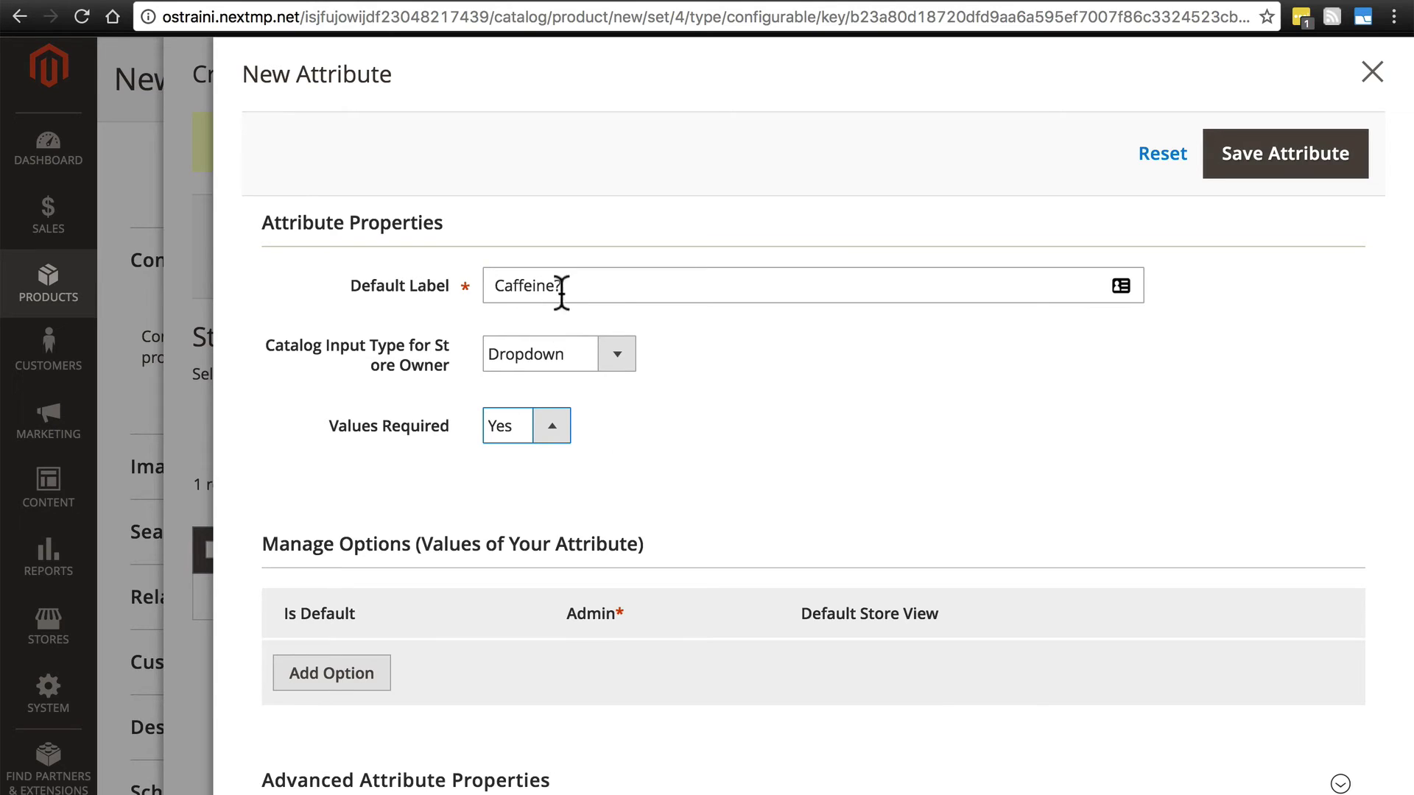
scroll(707, 390, down, 3)
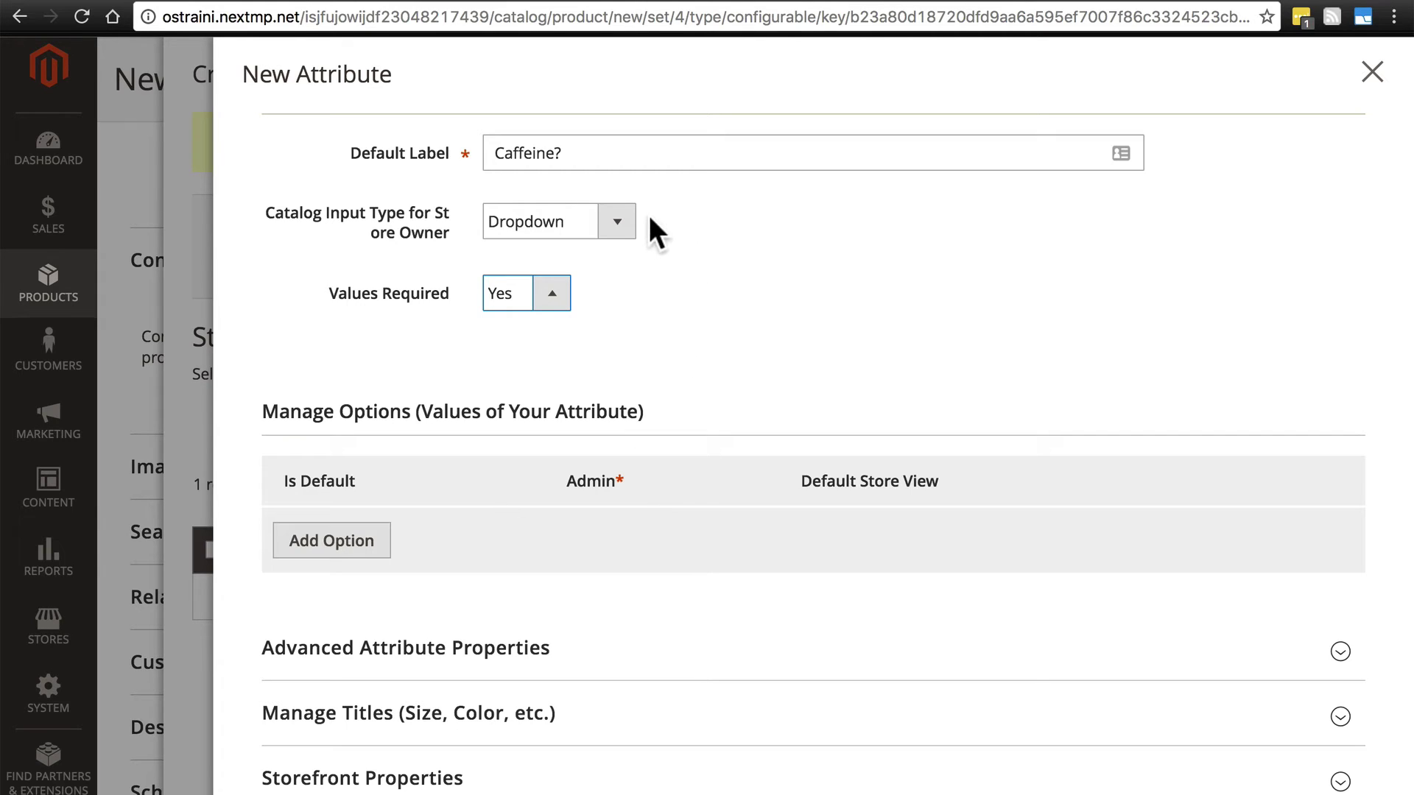
Add options Yes (marked default) and Decaf, each entered for Admin and Default Store View.
click(330, 549)
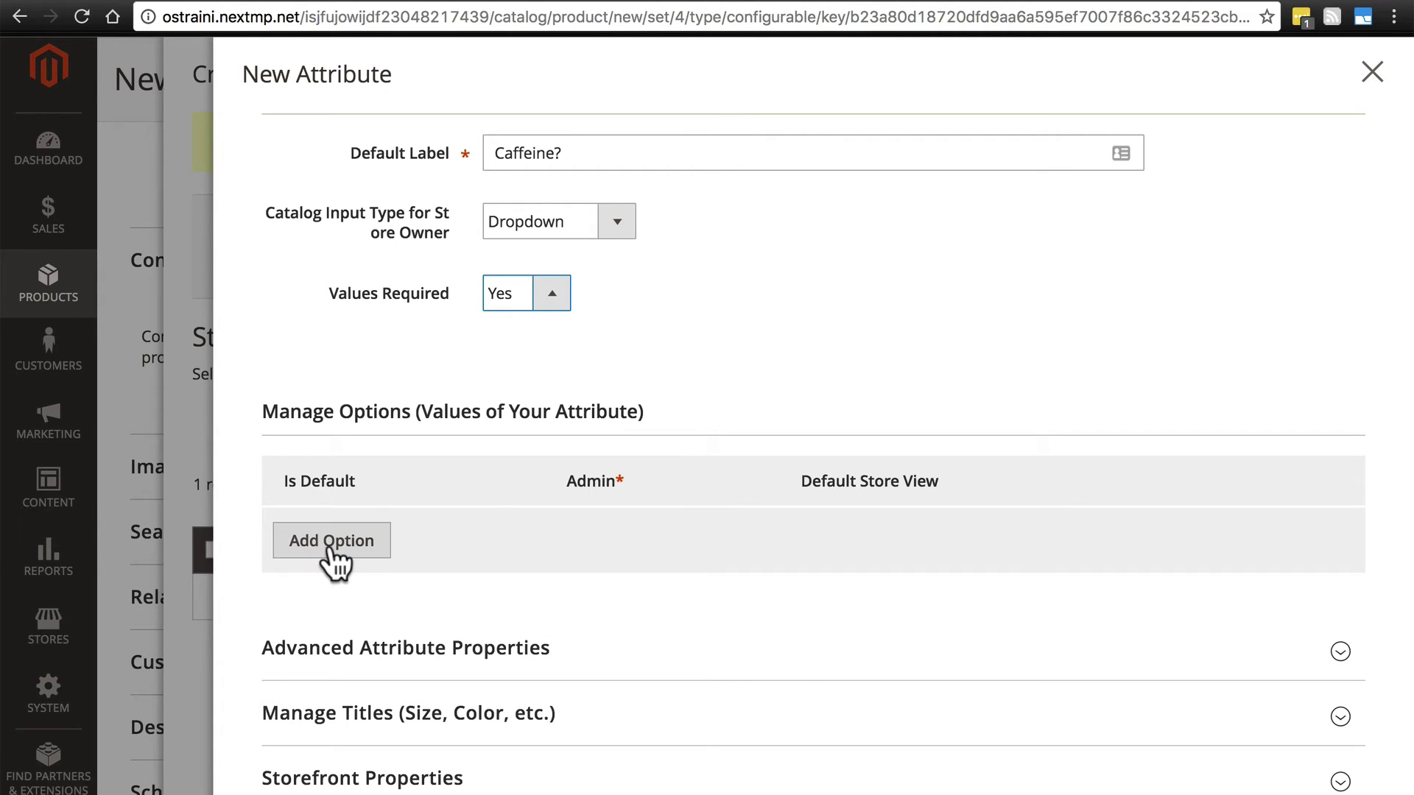
click(329, 545)
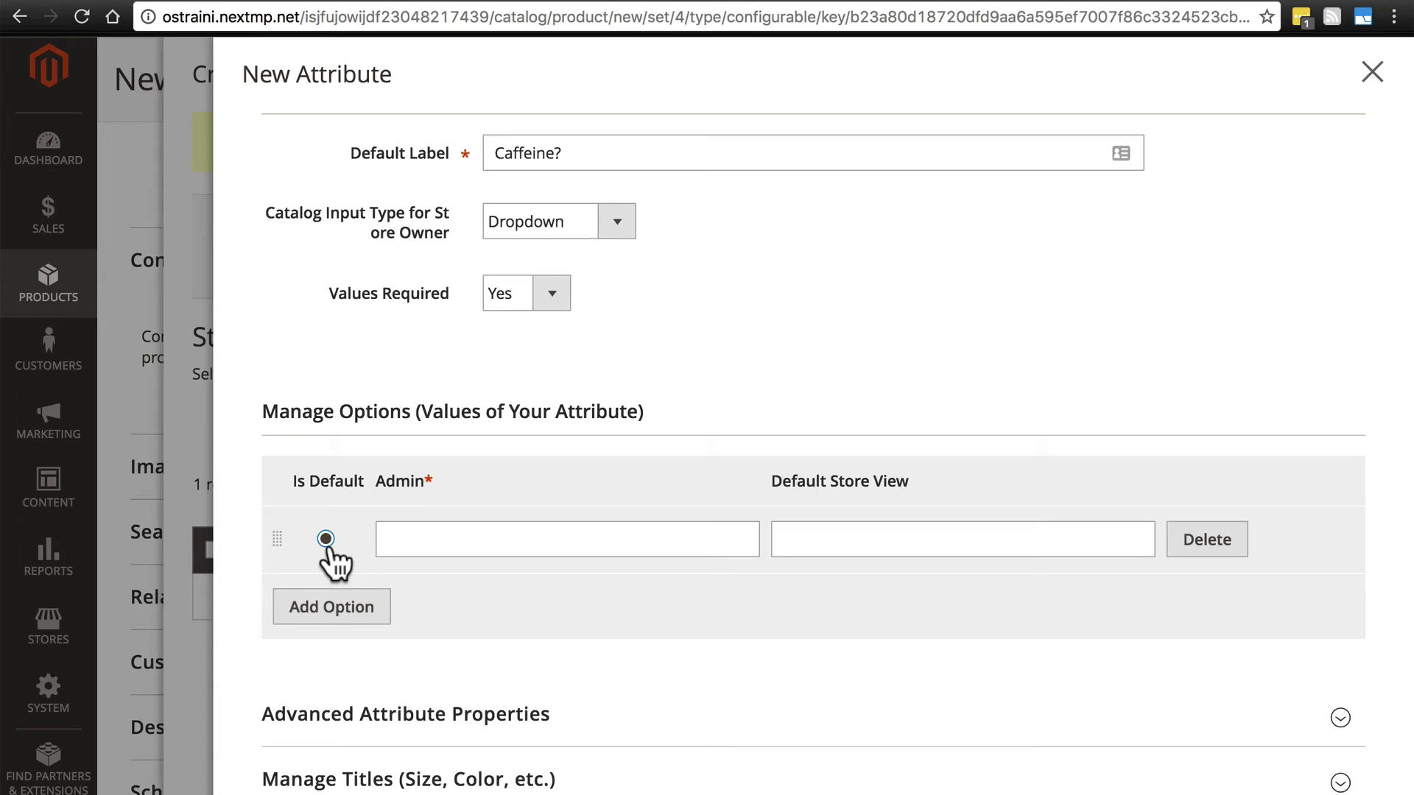
click(405, 545)
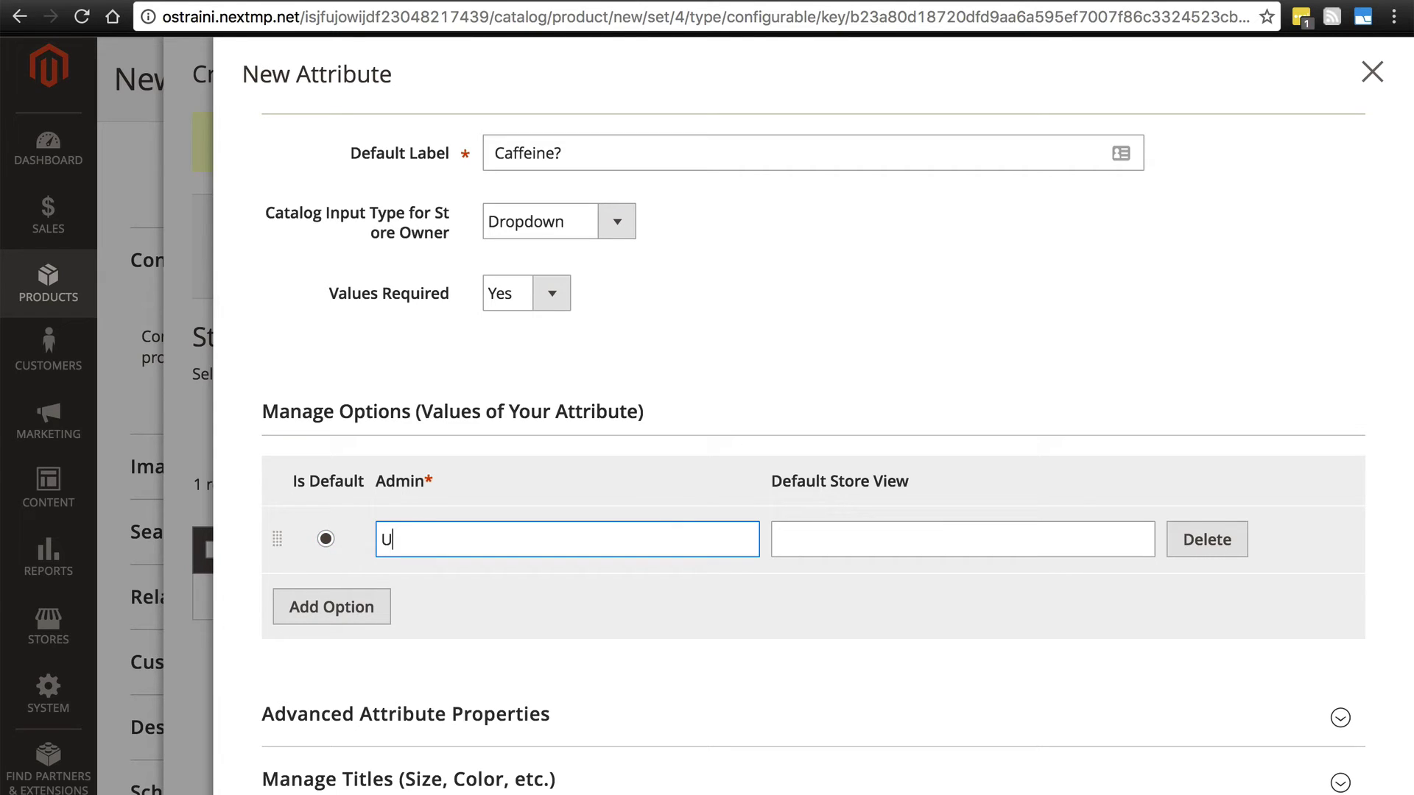
text(Yes)
click(808, 540)
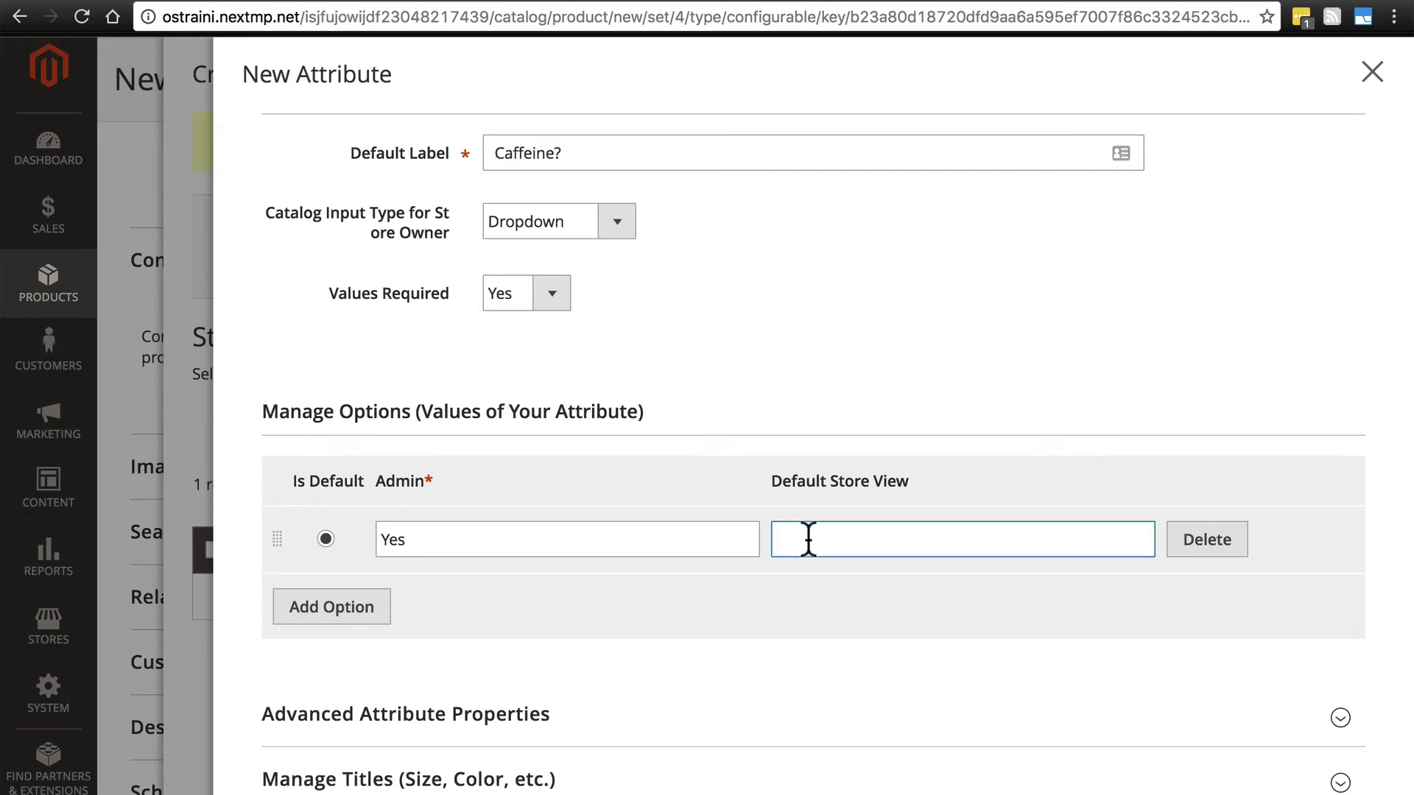
text(Yes)
click(354, 614)
click(427, 605)
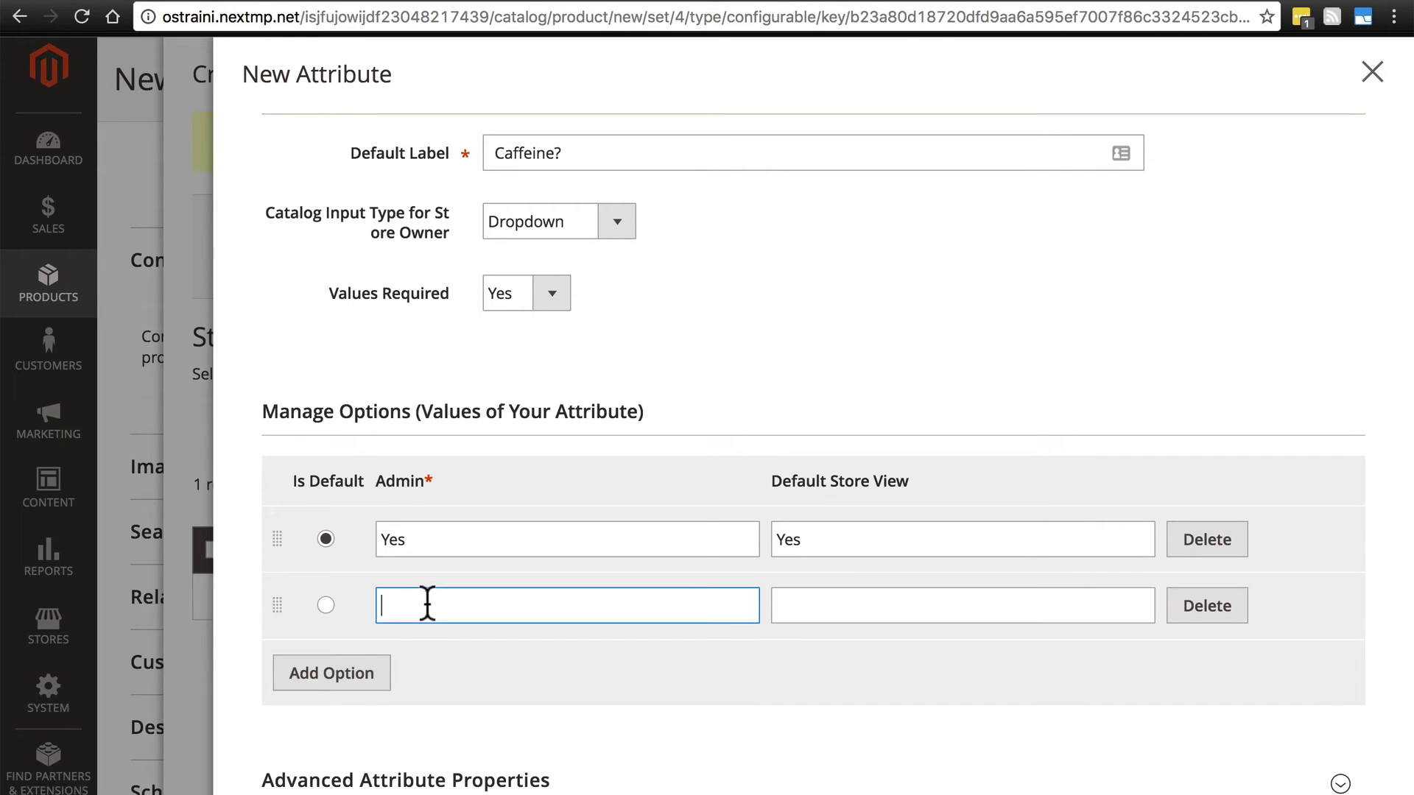
text(Decaf)
key(Tab)
text(Decaf)
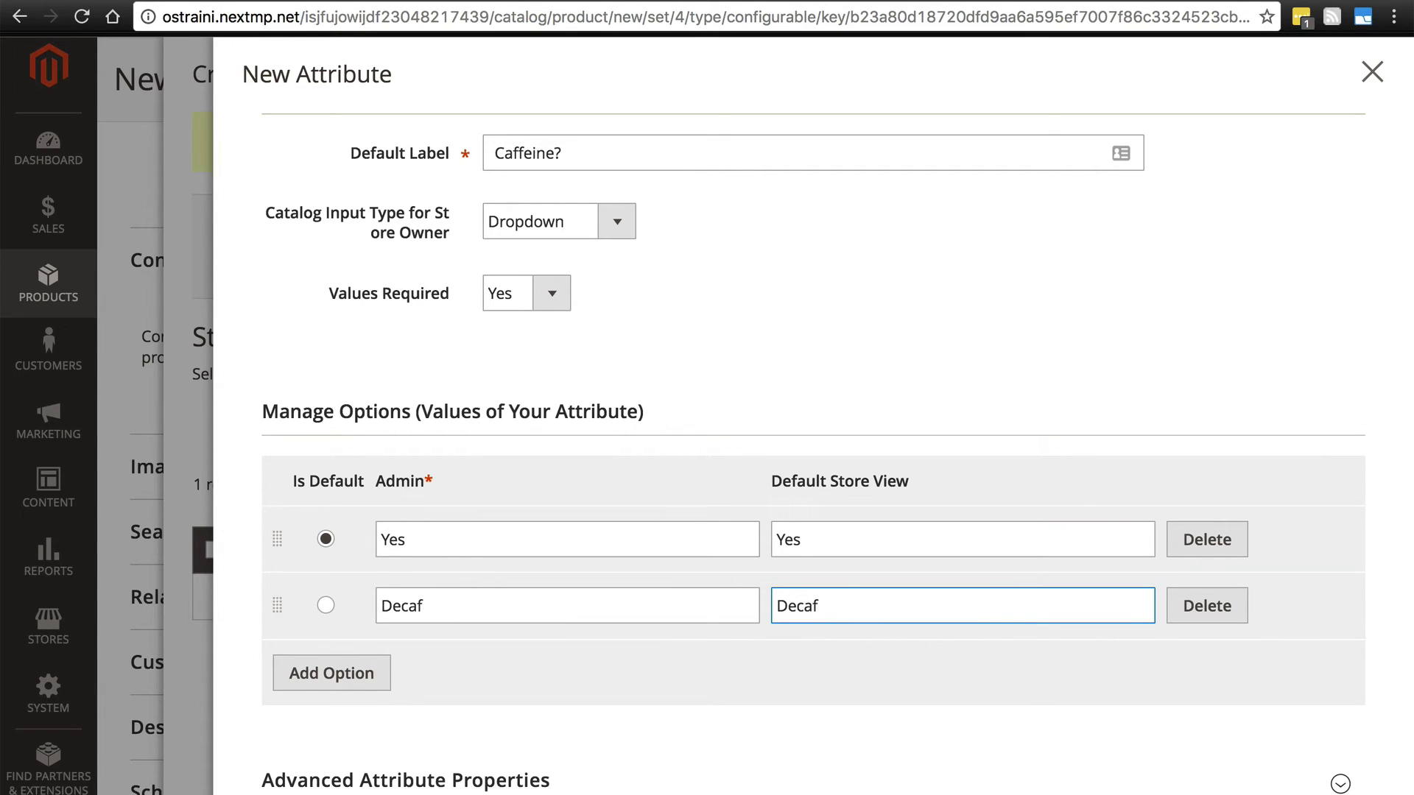
Enter 'Caffeinated?' as the Default Store View title under Manage Titles.
scroll(822, 454, down, 3)
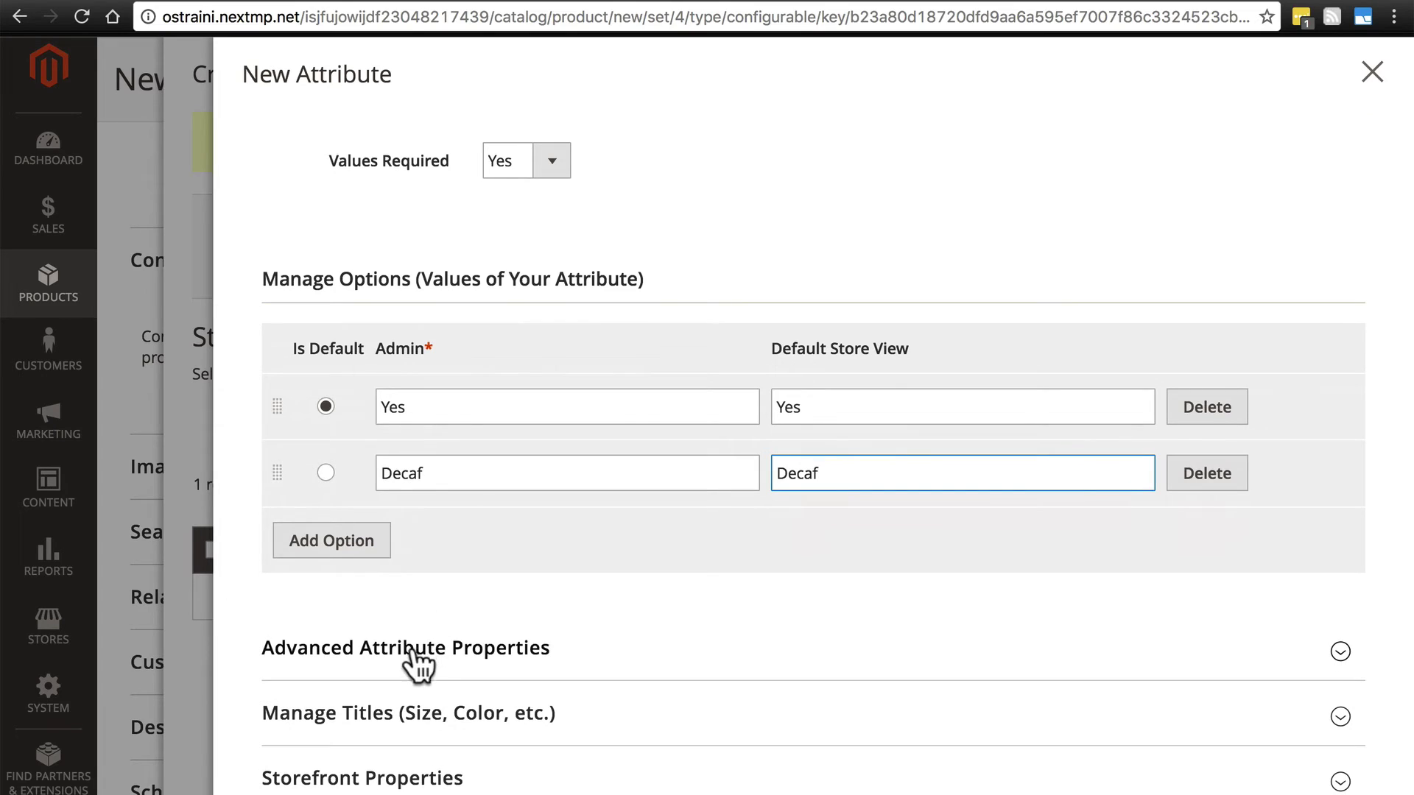
click(432, 654)
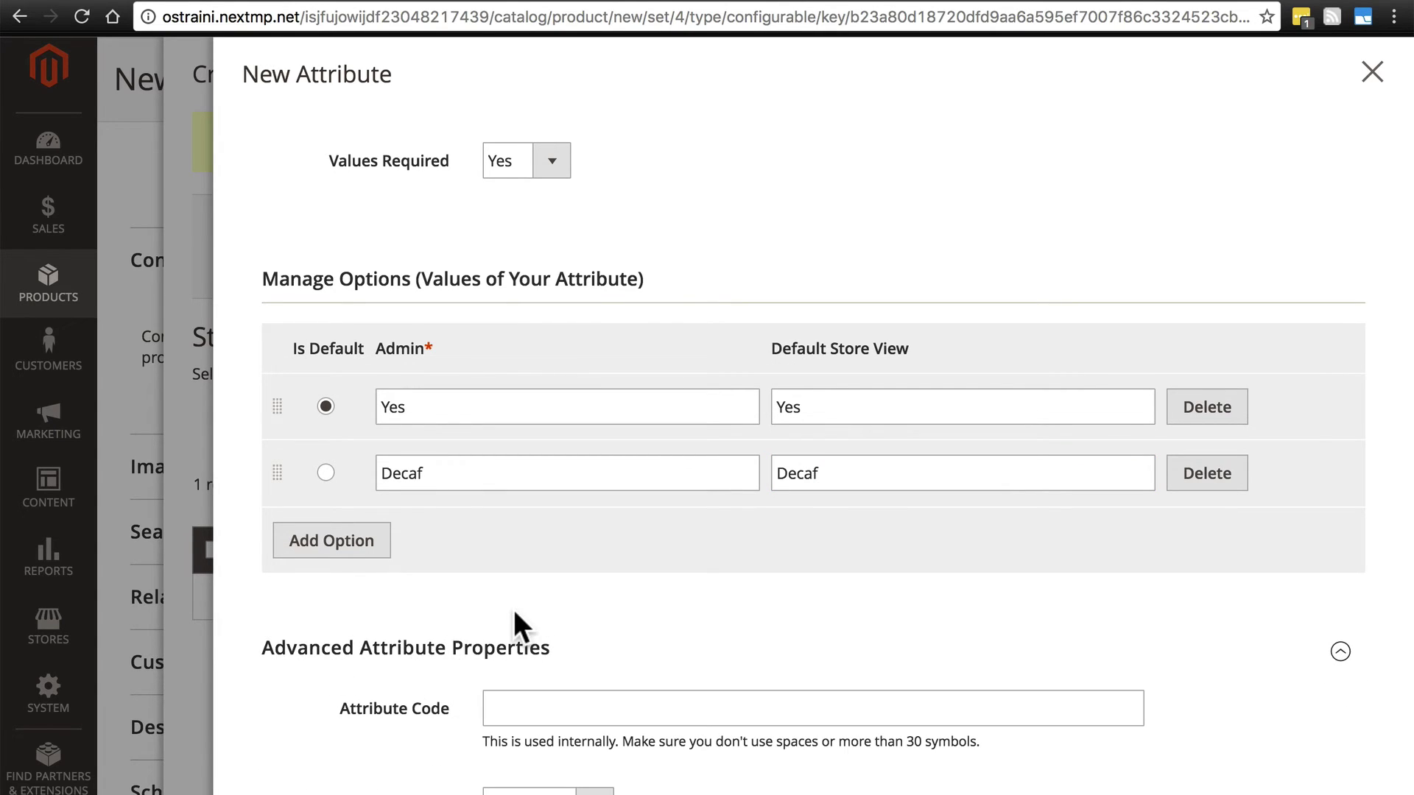
scroll(514, 610, down, 7)
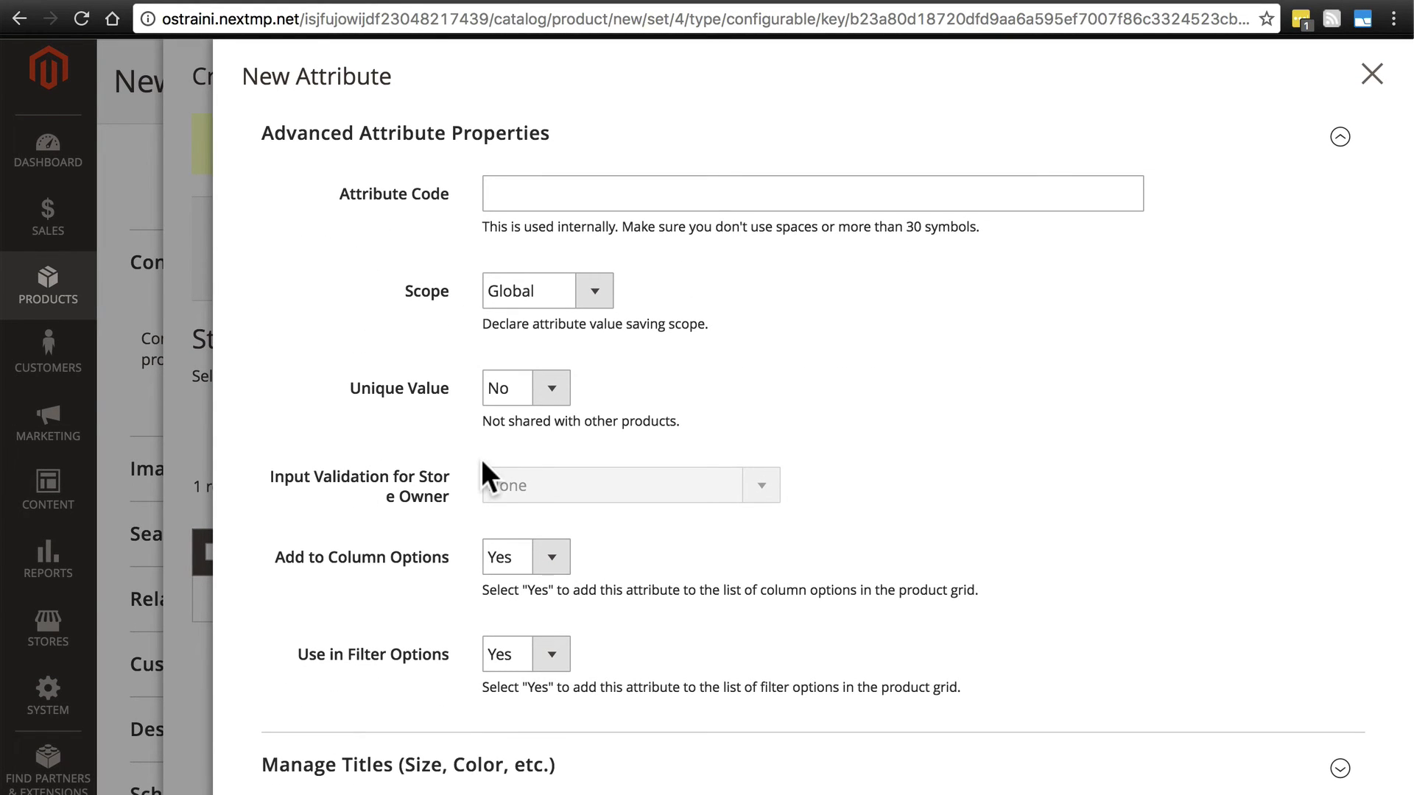
scroll(481, 459, down, 1)
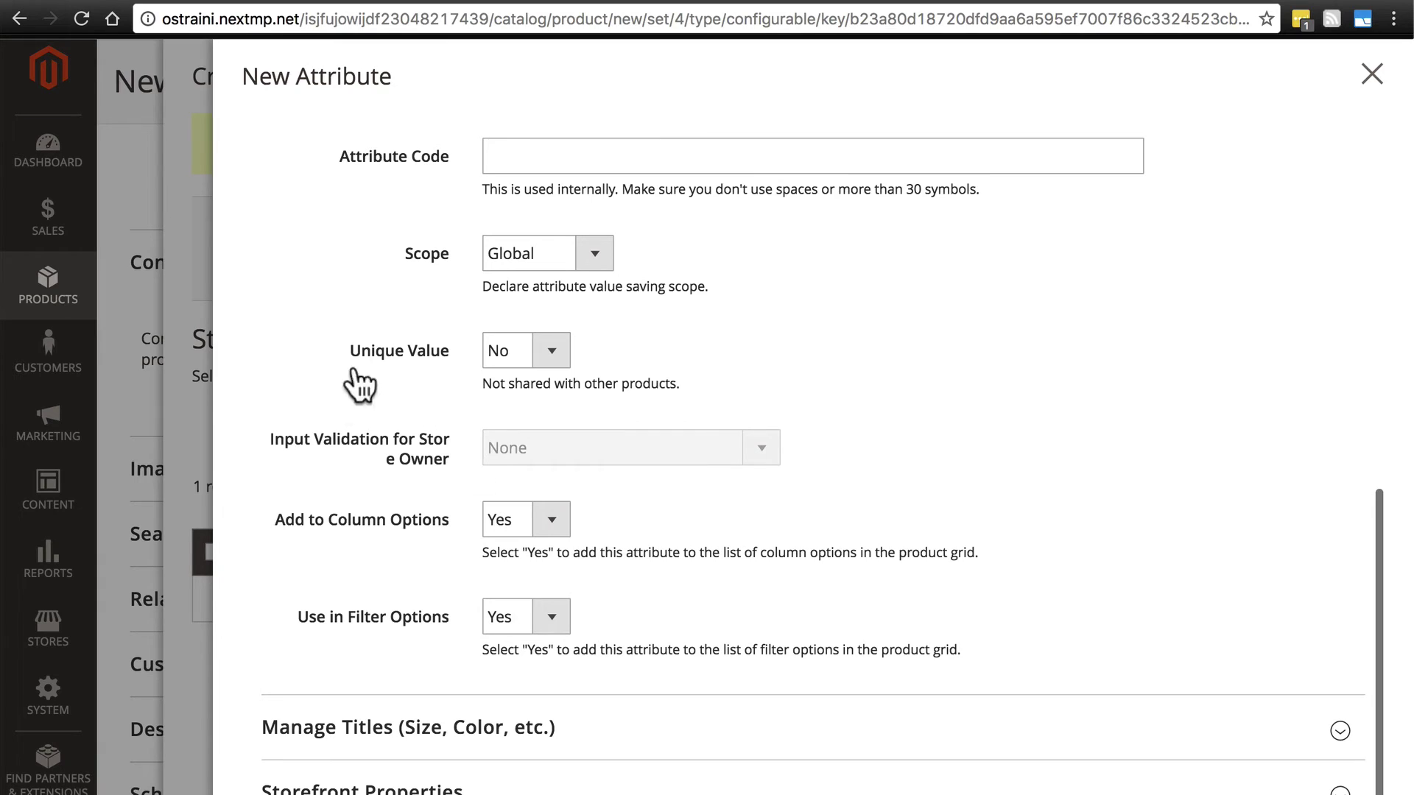
scroll(373, 379, down, 1)
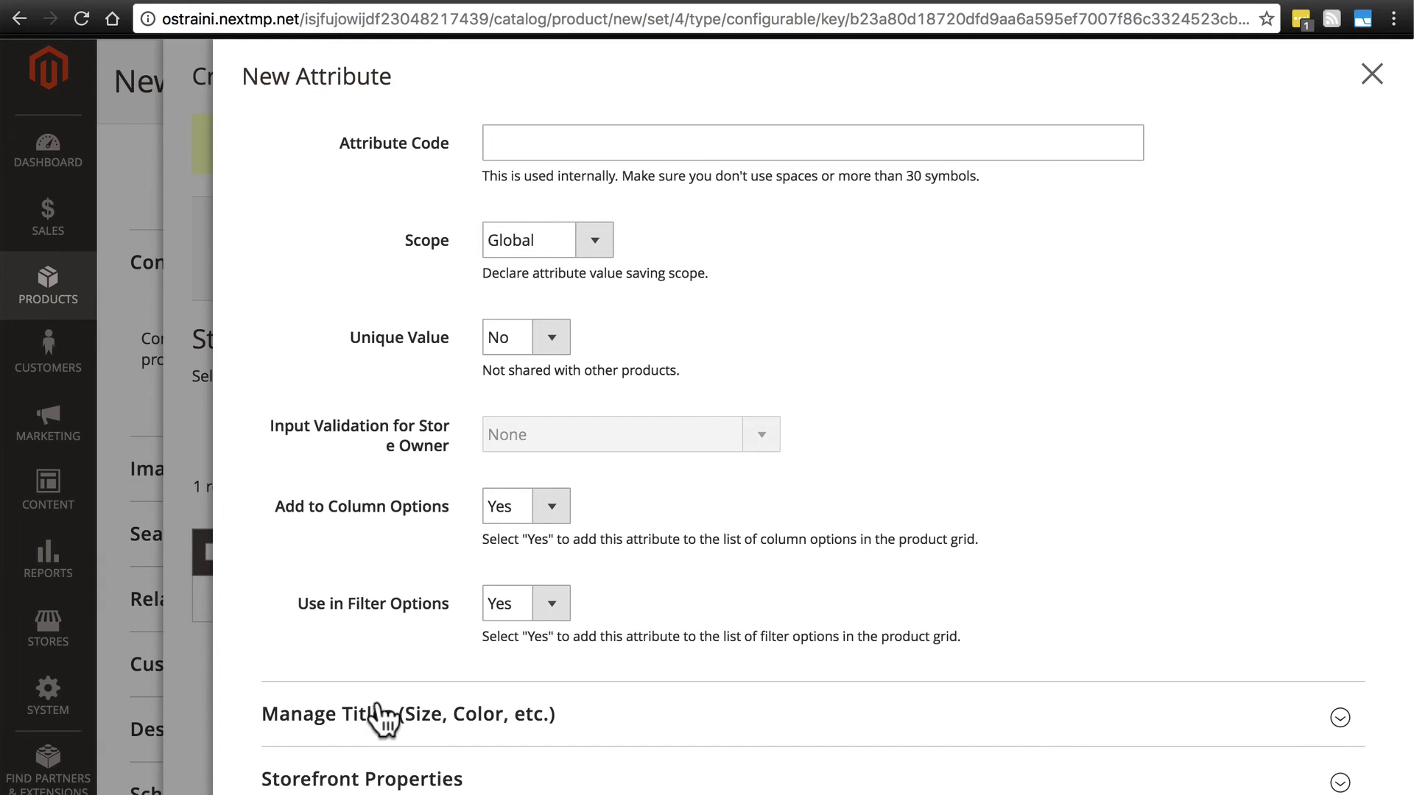
click(410, 739)
scroll(436, 621, down, 3)
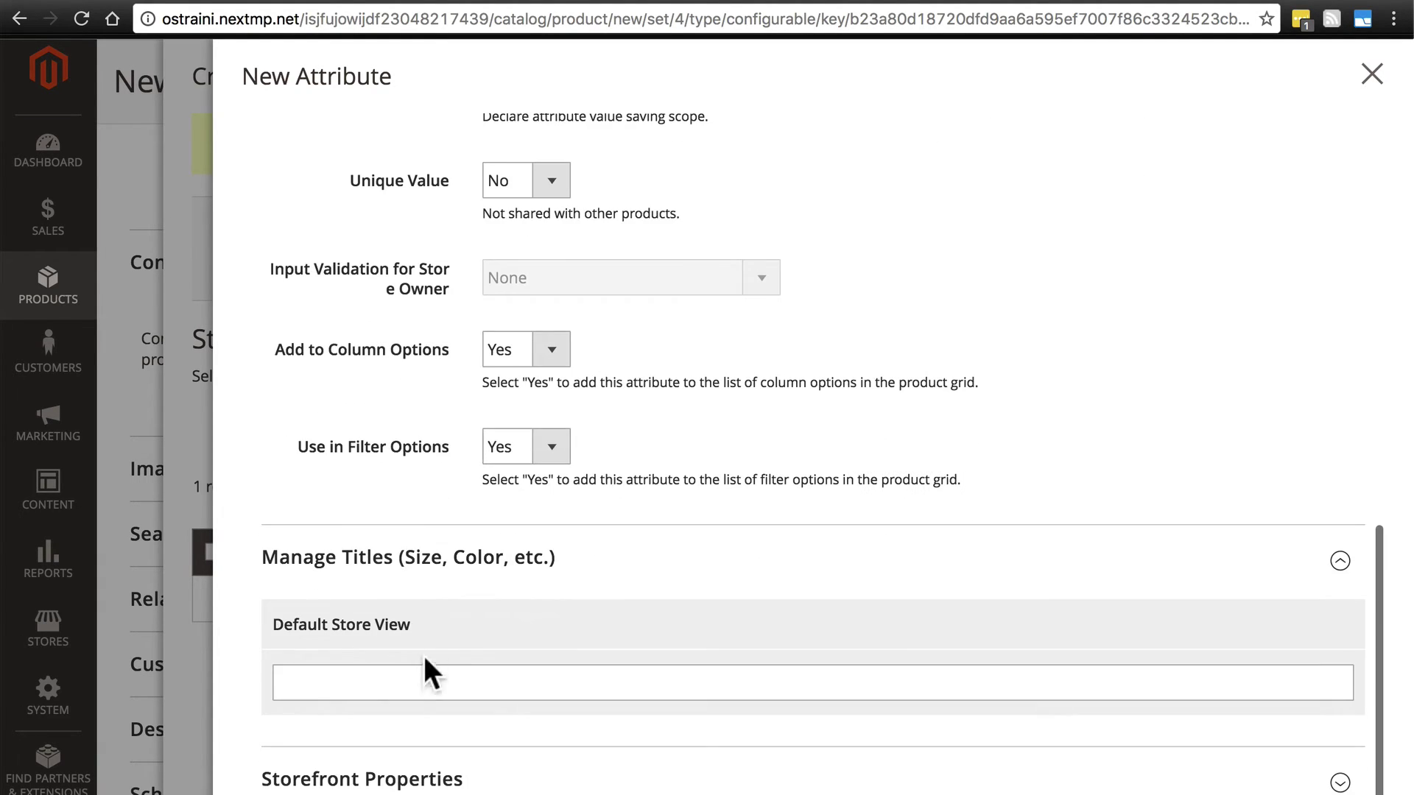
click(420, 678)
text(Caff)
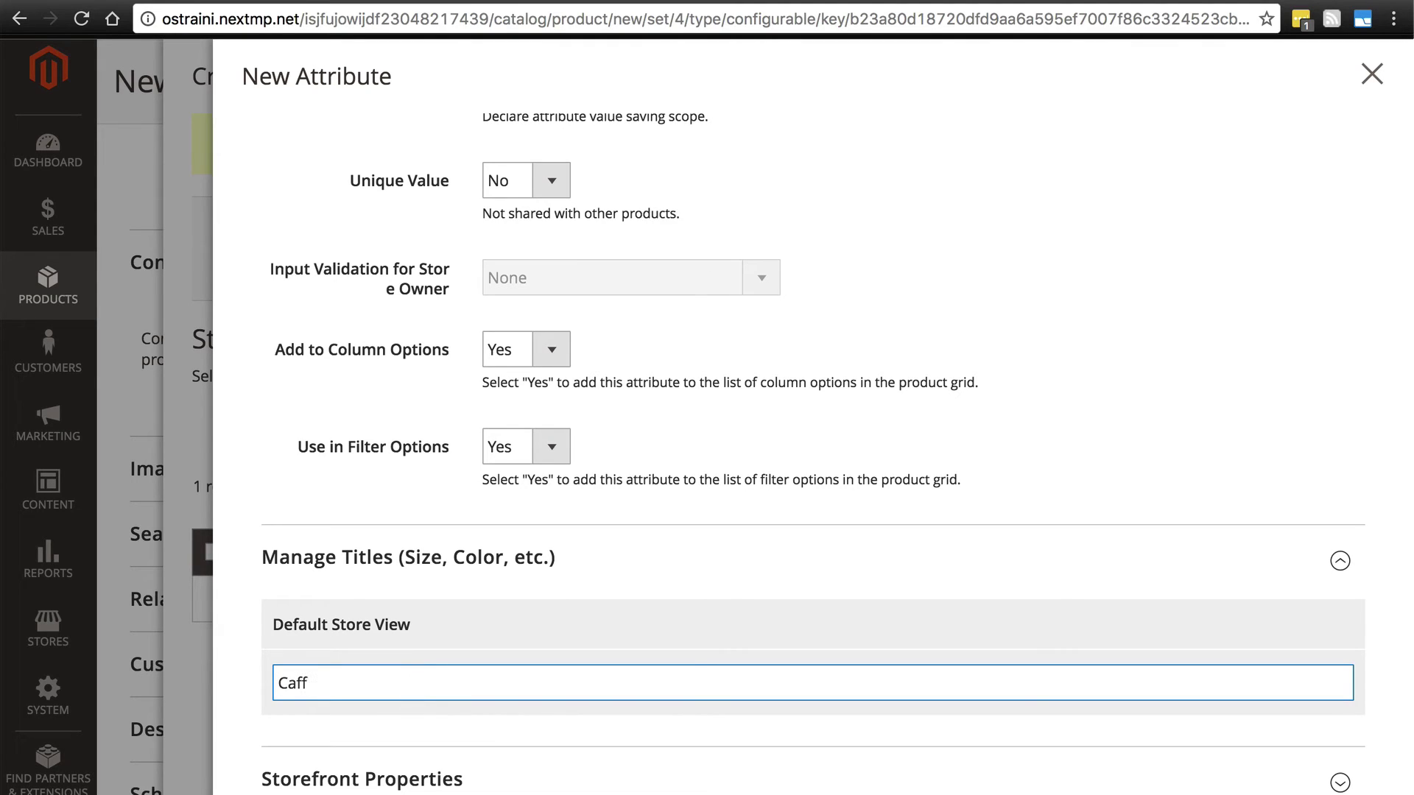
text(einated?)
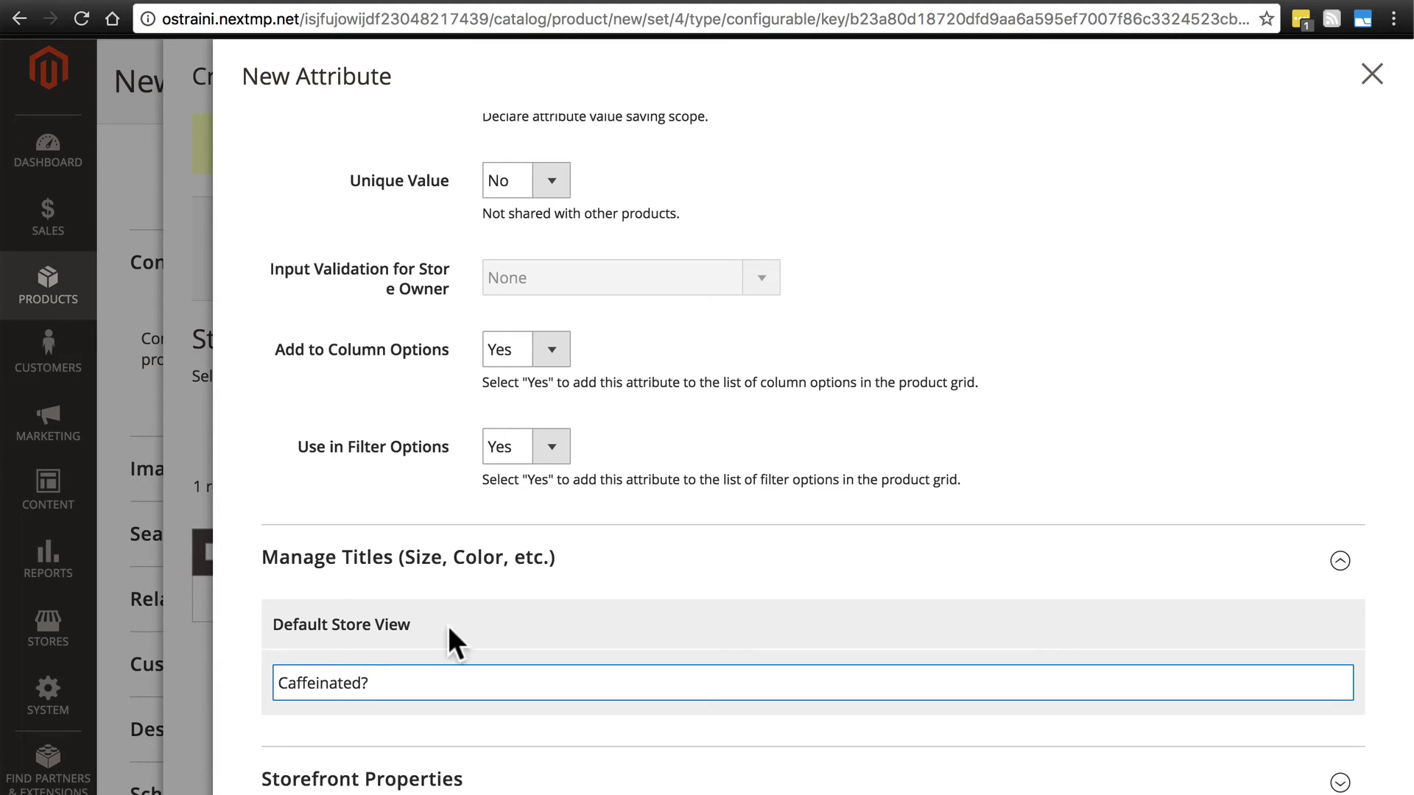
In Storefront Properties, set Comparable on Storefront to Yes and Layered Navigation to Filterable (with results).
click(425, 783)
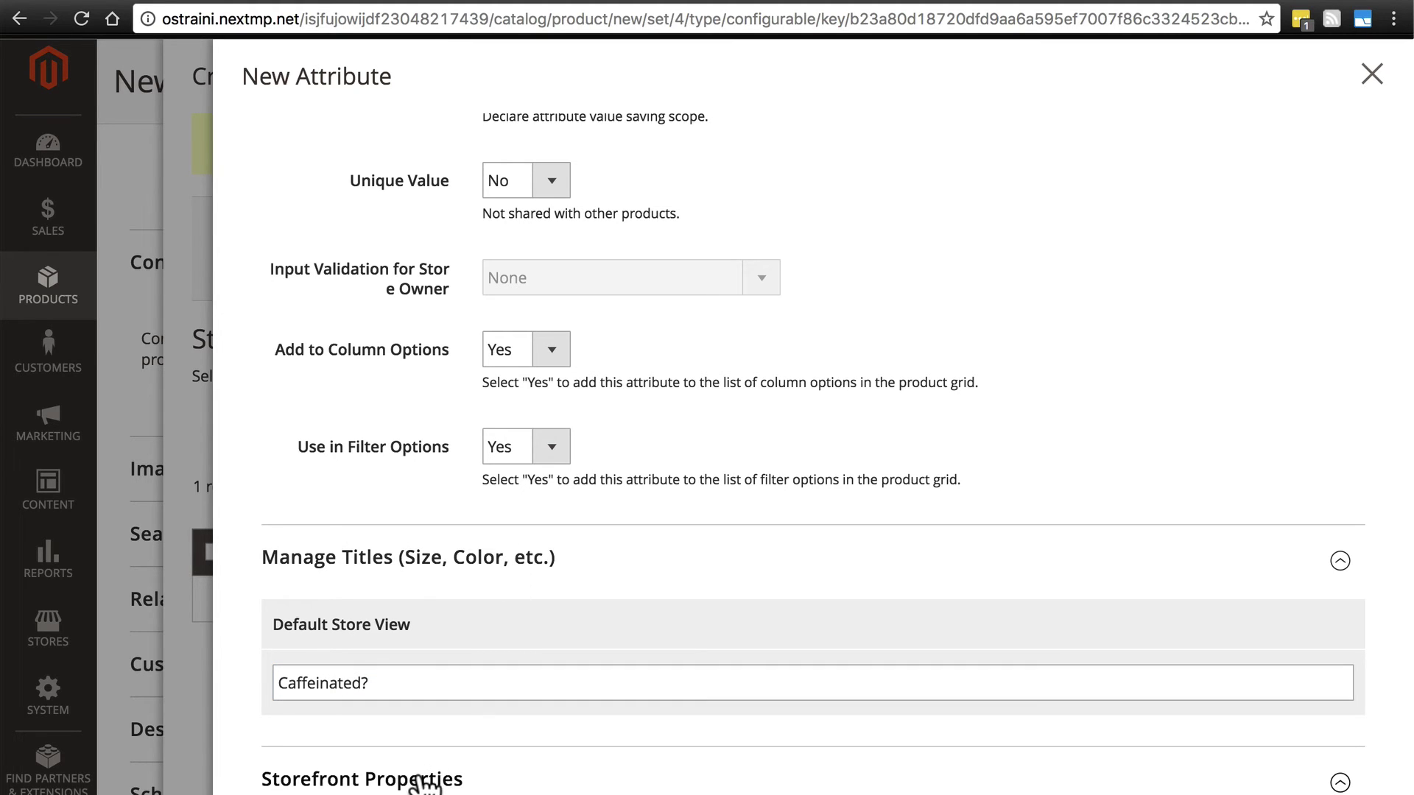
click(425, 783)
click(425, 782)
scroll(619, 672, down, 3)
scroll(652, 604, down, 7)
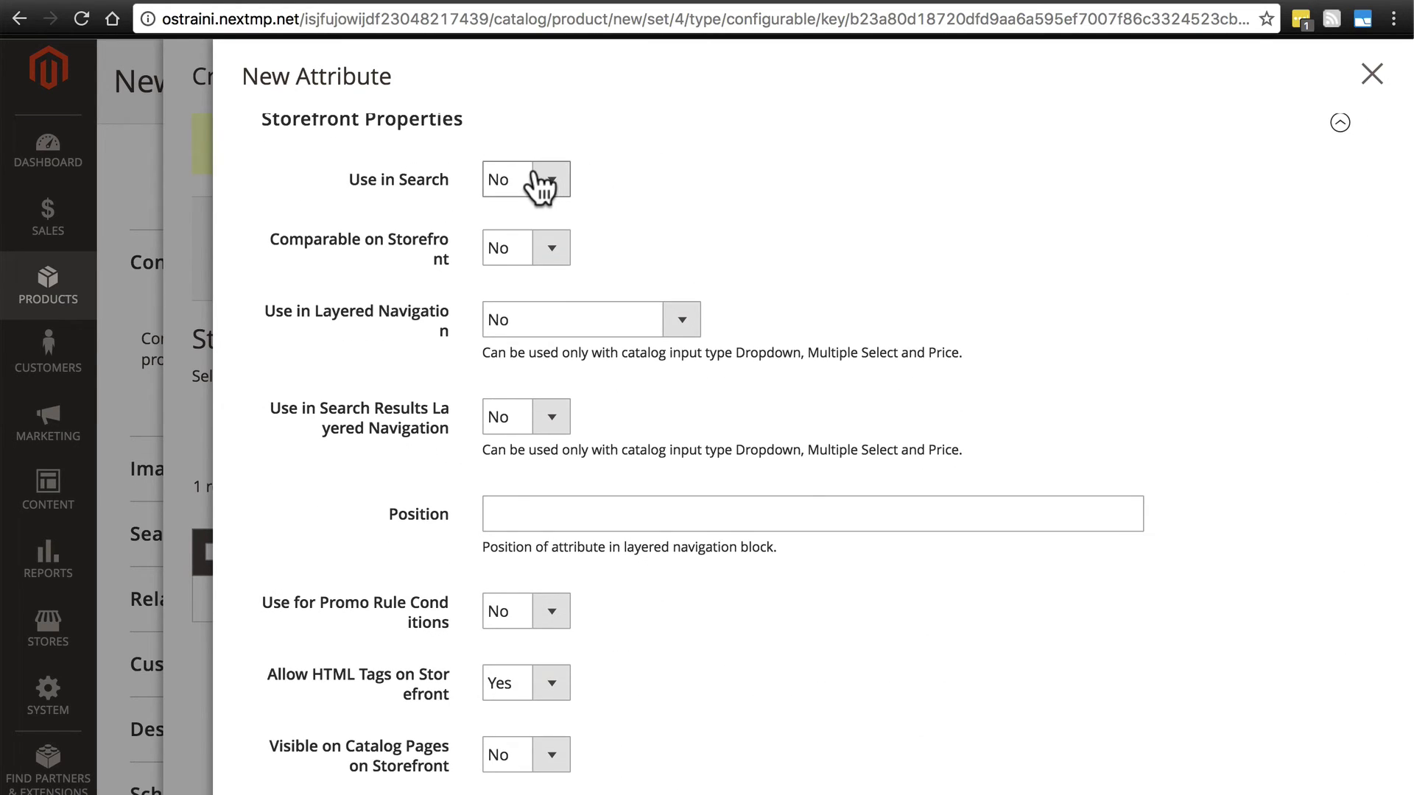
click(554, 249)
click(527, 224)
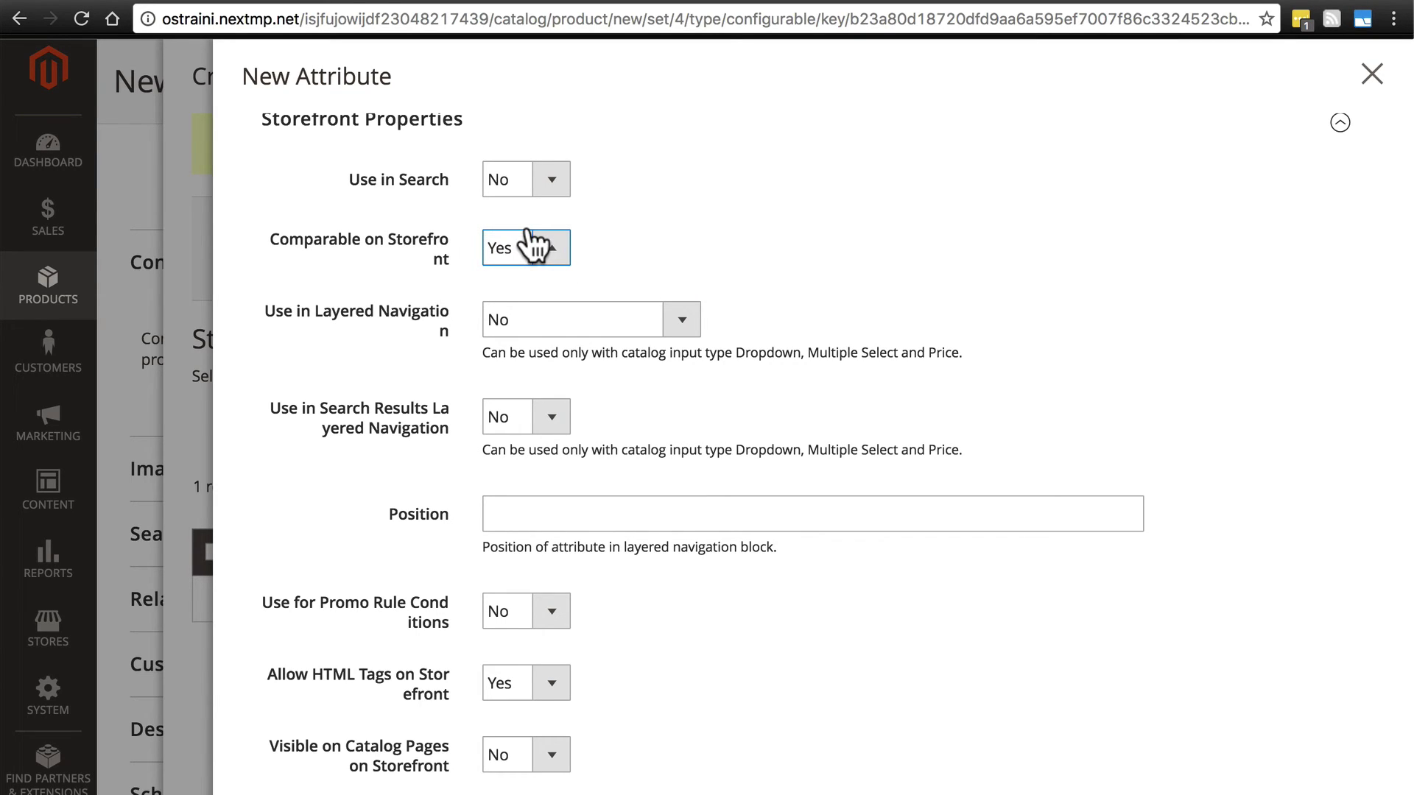
click(683, 311)
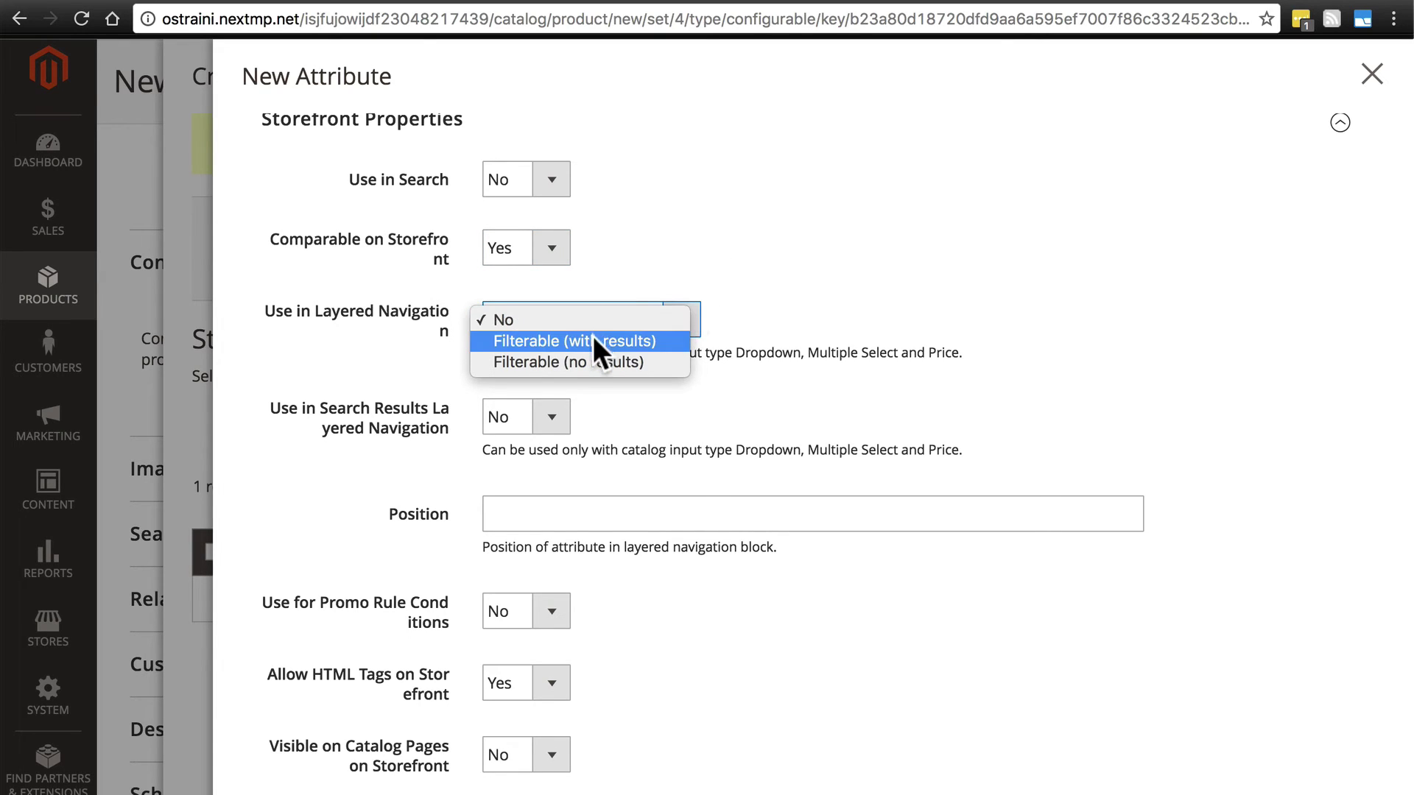
click(615, 339)
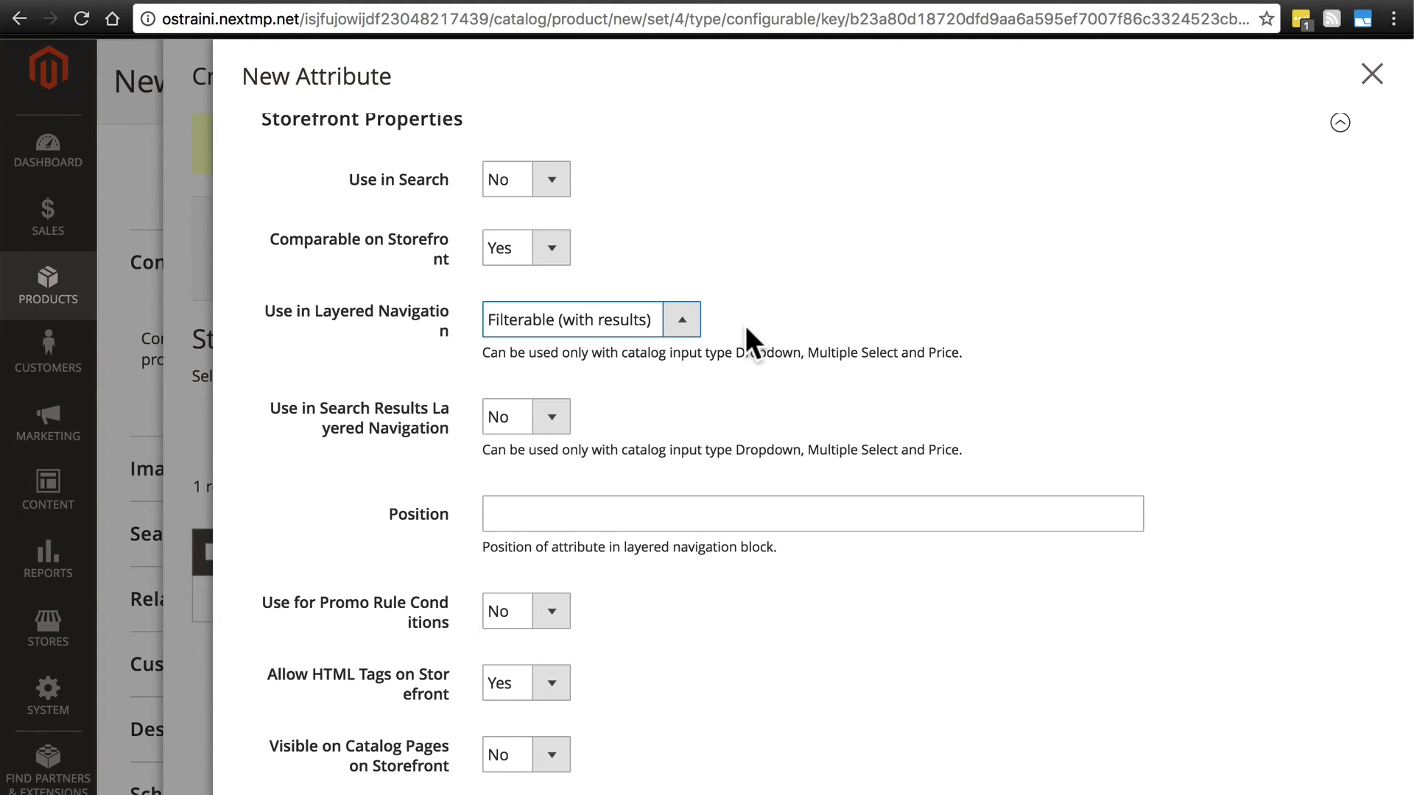
scroll(746, 326, down, 2)
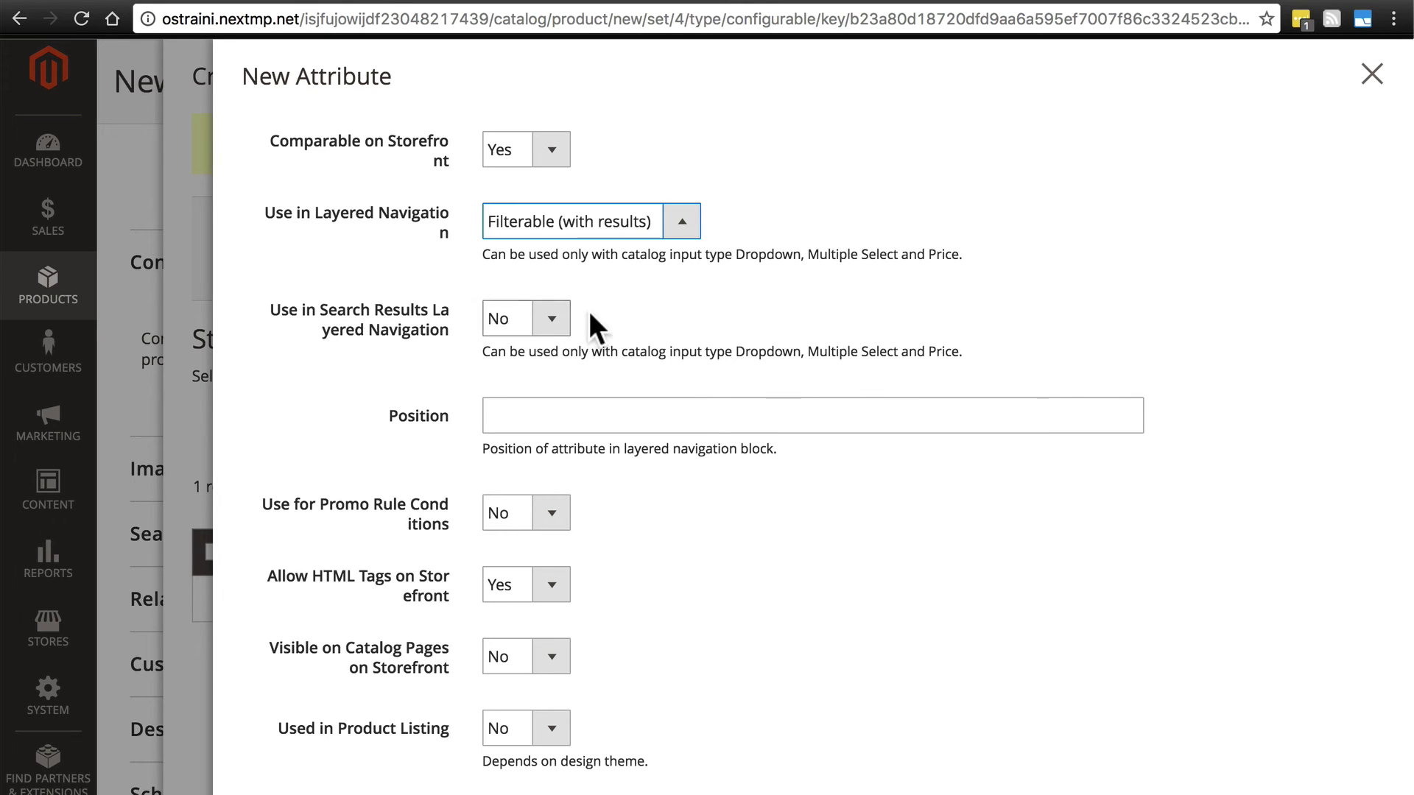
scroll(626, 311, down, 2)
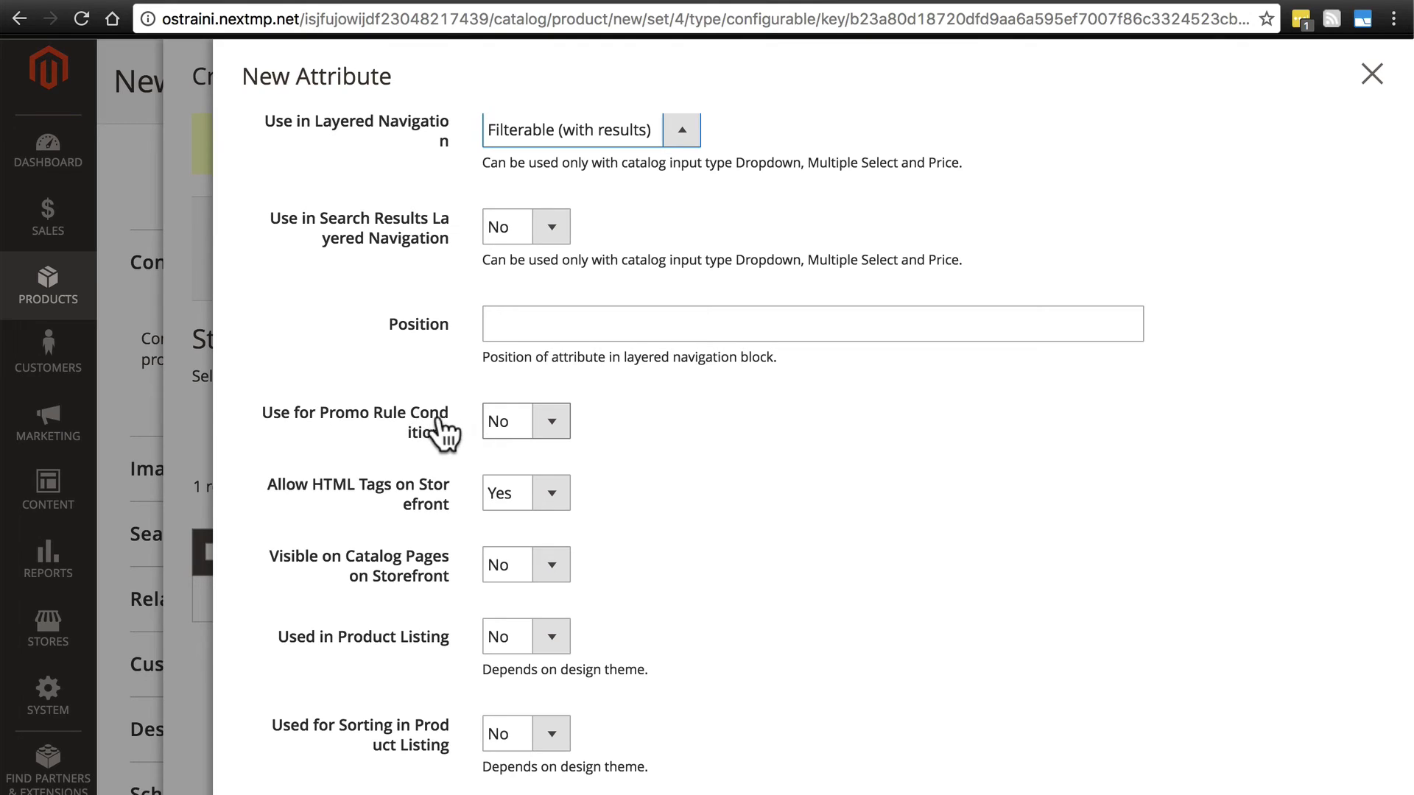
Set Allow HTML Tags on Storefront to No and Visible on Catalog Pages to Yes.
click(552, 495)
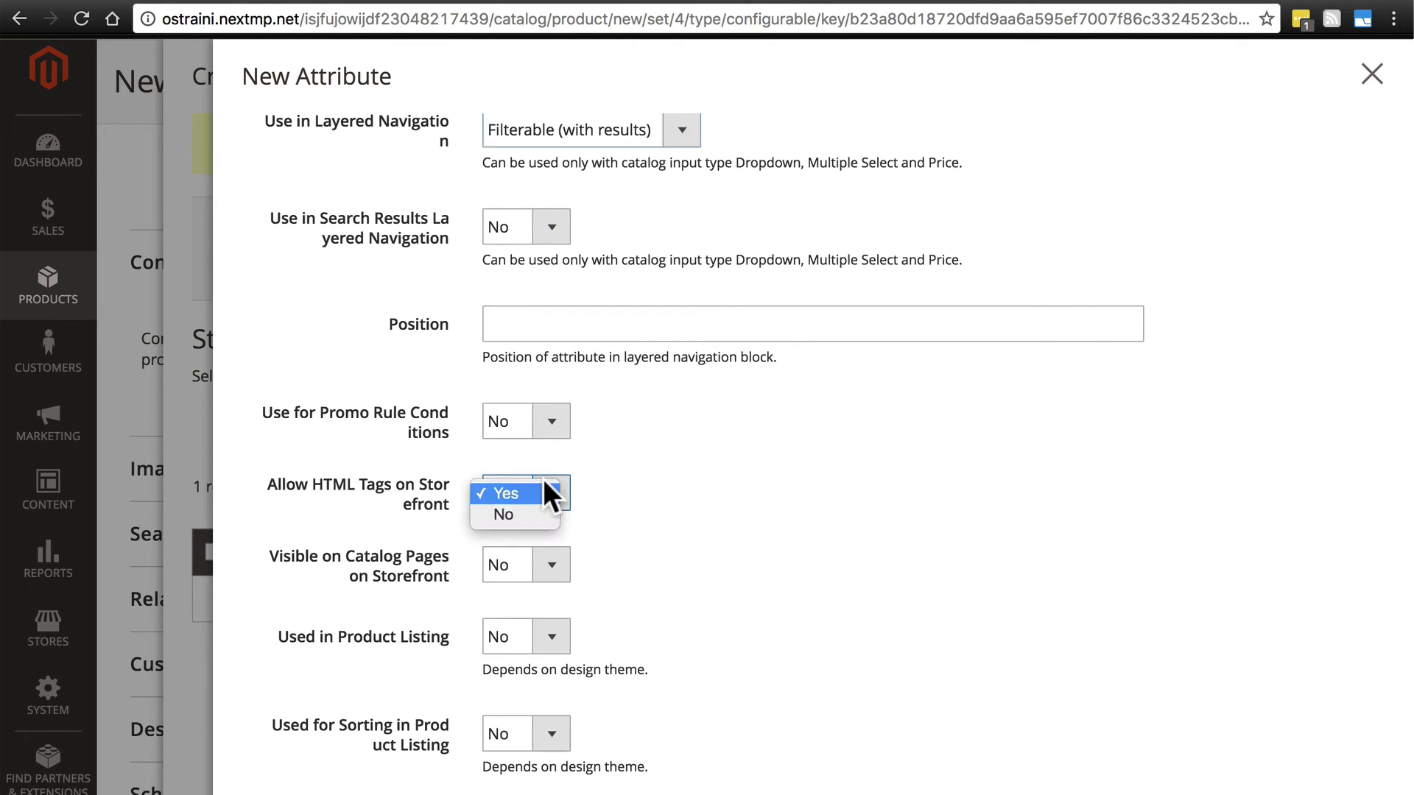
click(536, 515)
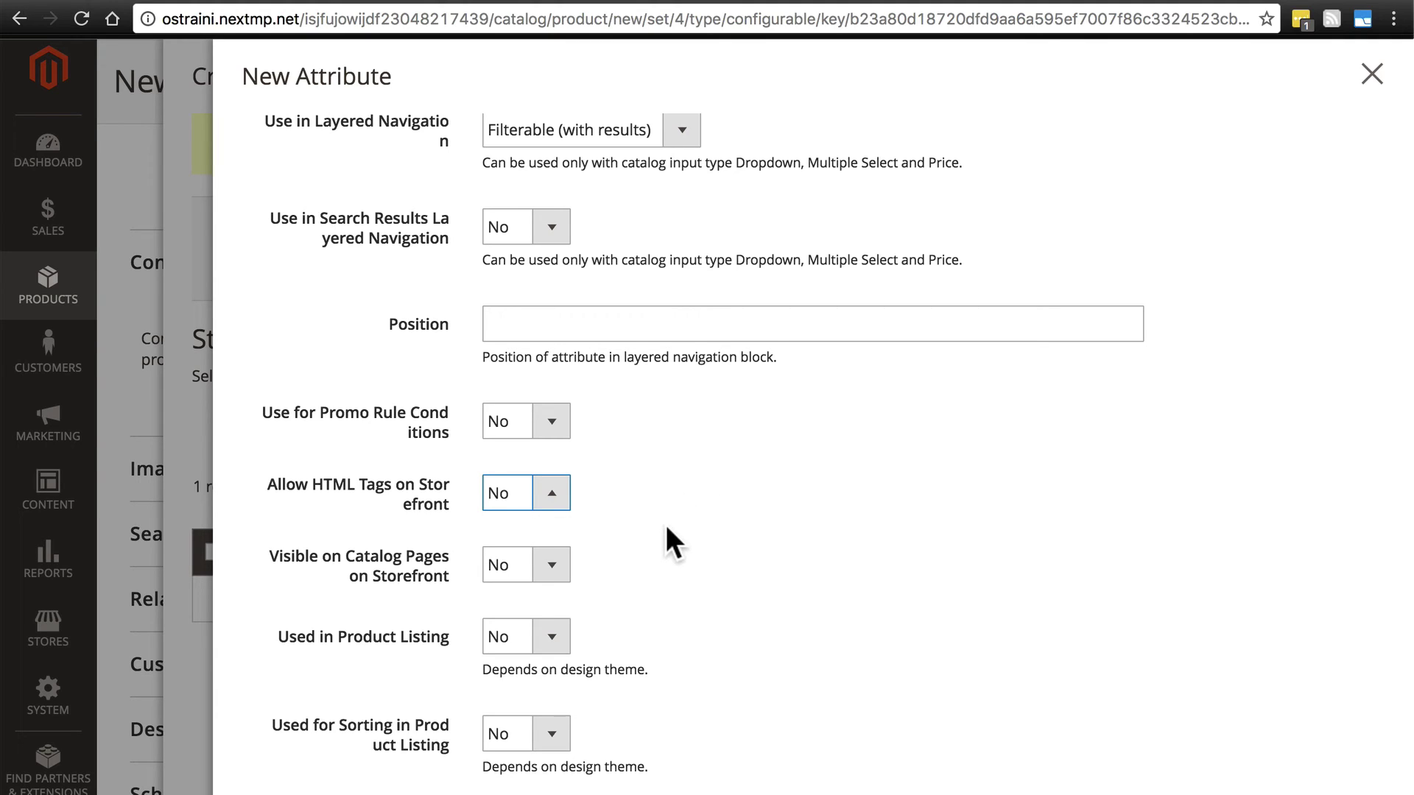
click(524, 571)
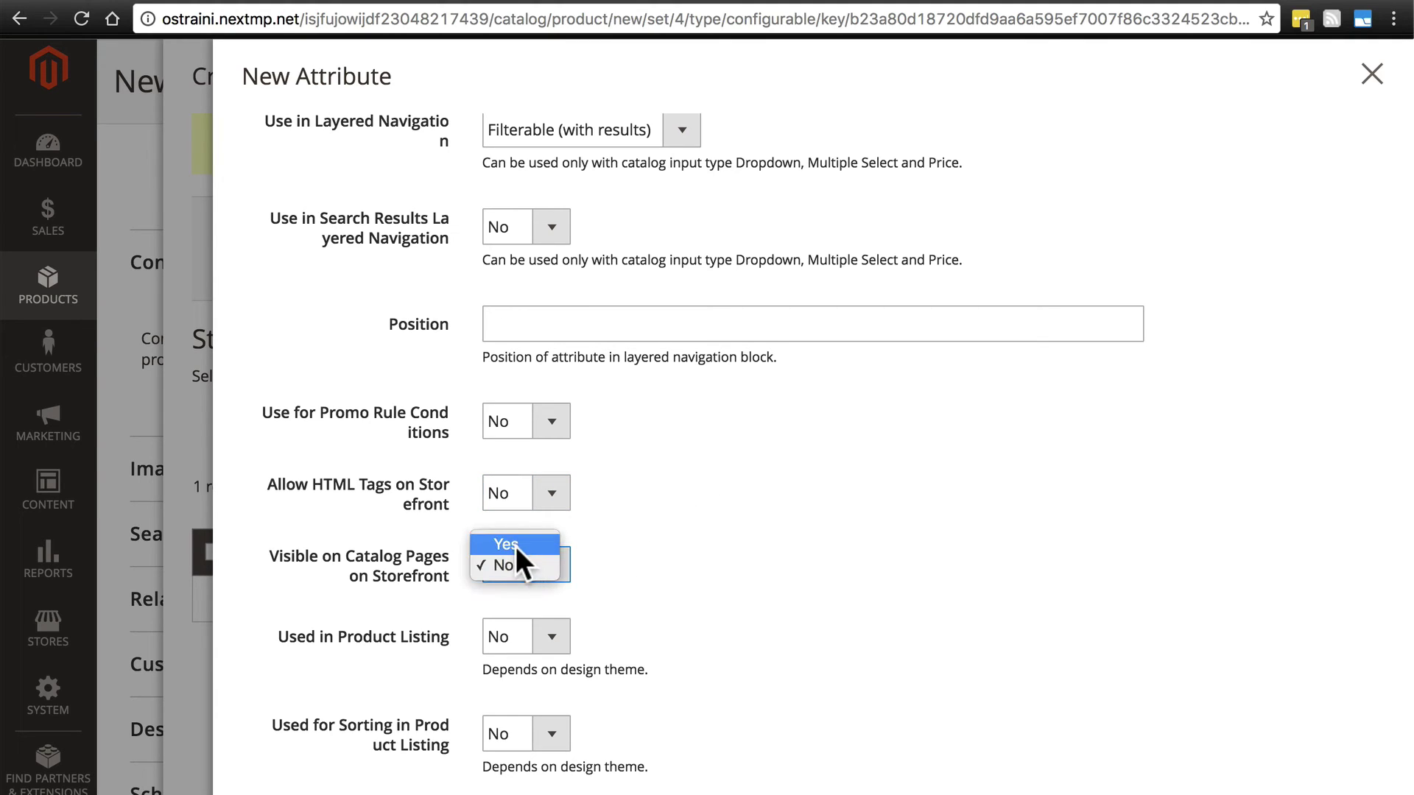
click(516, 544)
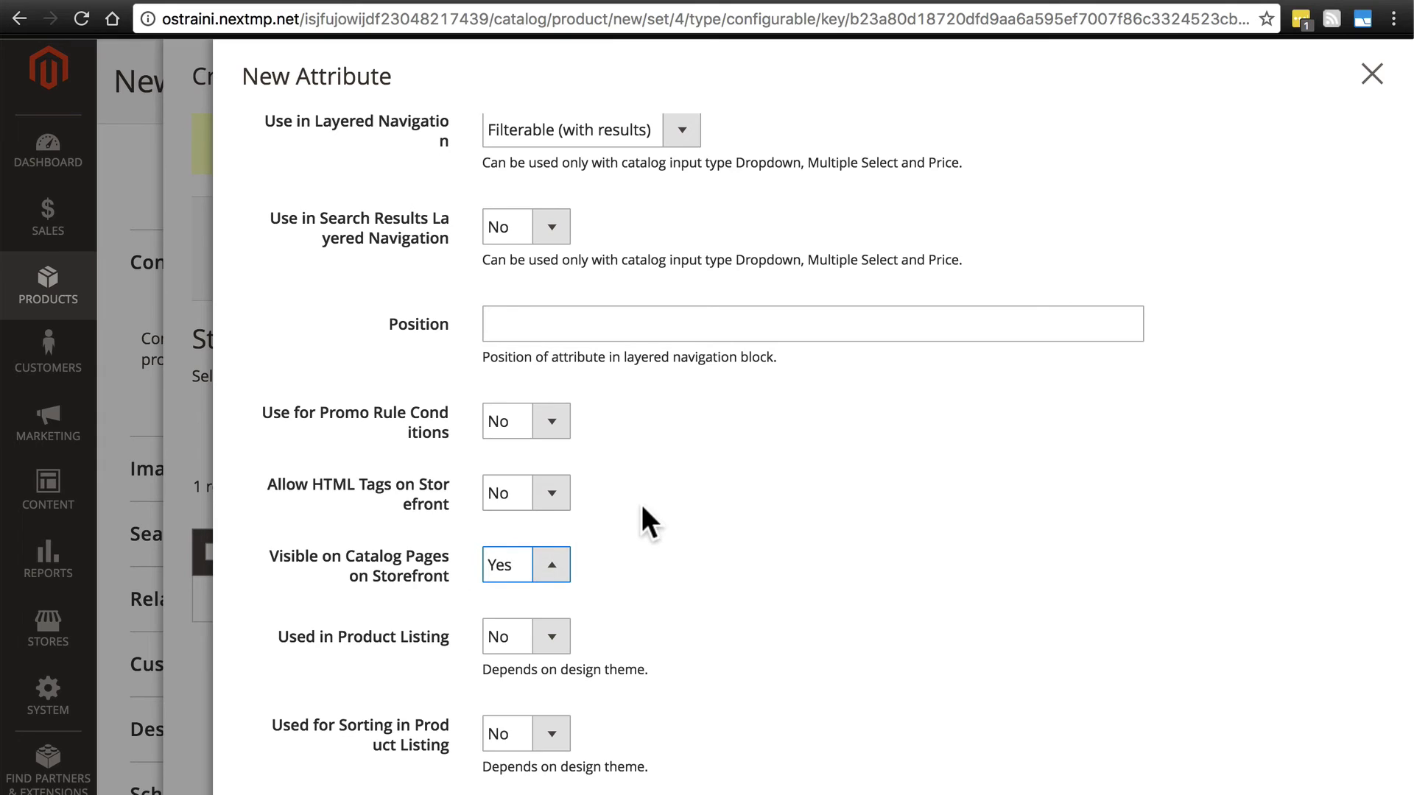
scroll(642, 505, up, 1)
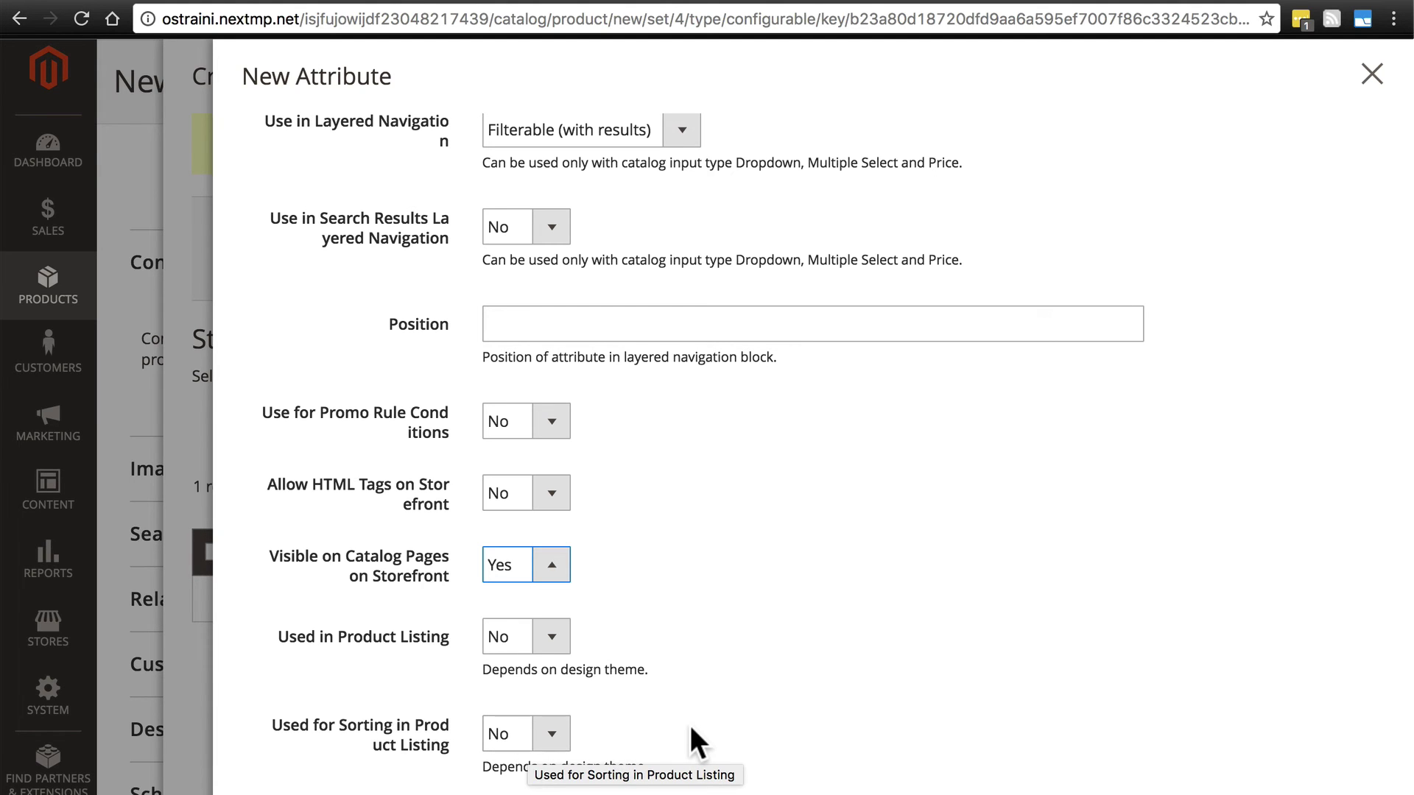
scroll(691, 726, up, 10)
scroll(691, 726, up, 9)
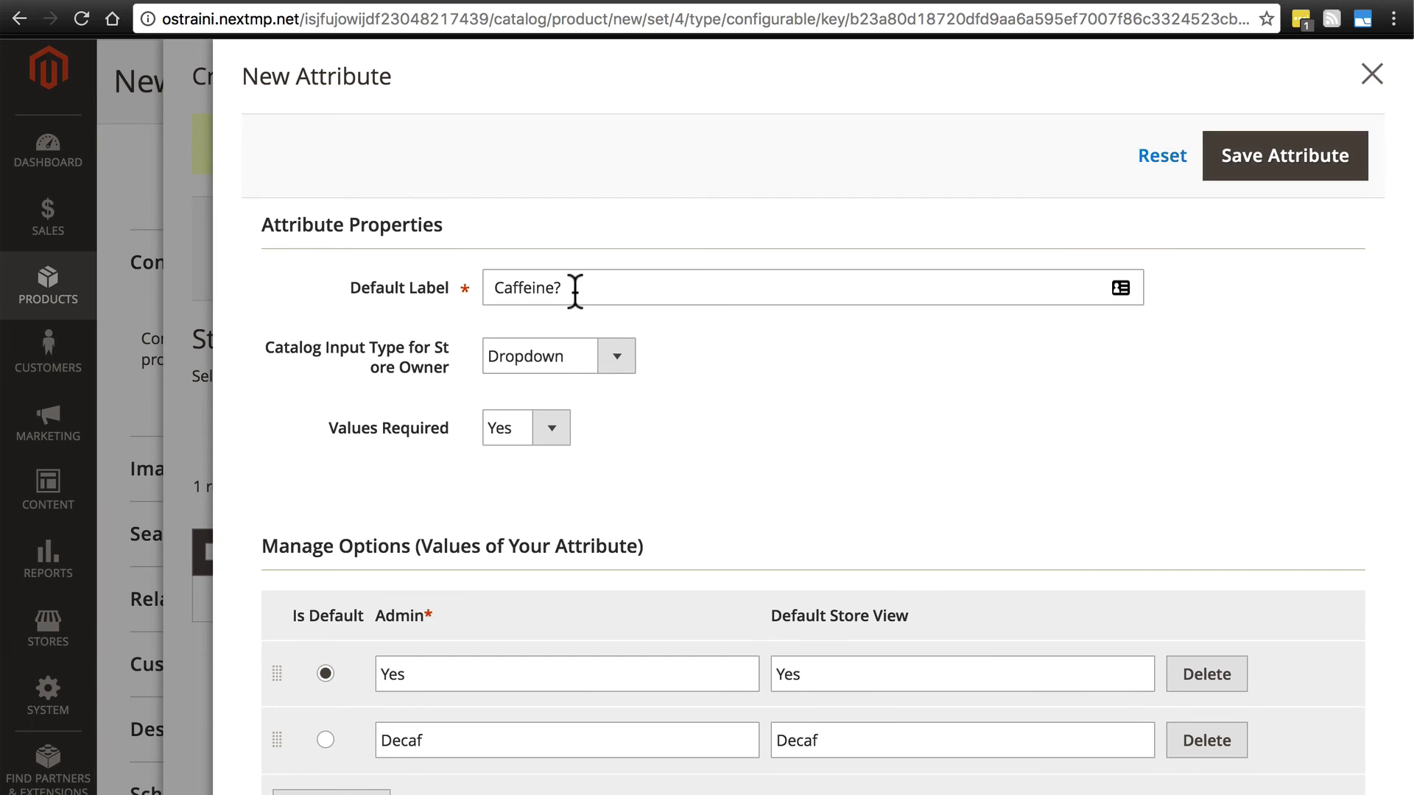
Save the Caffeine? attribute and tick its row in Step 1: Select Attributes.
click(1239, 147)
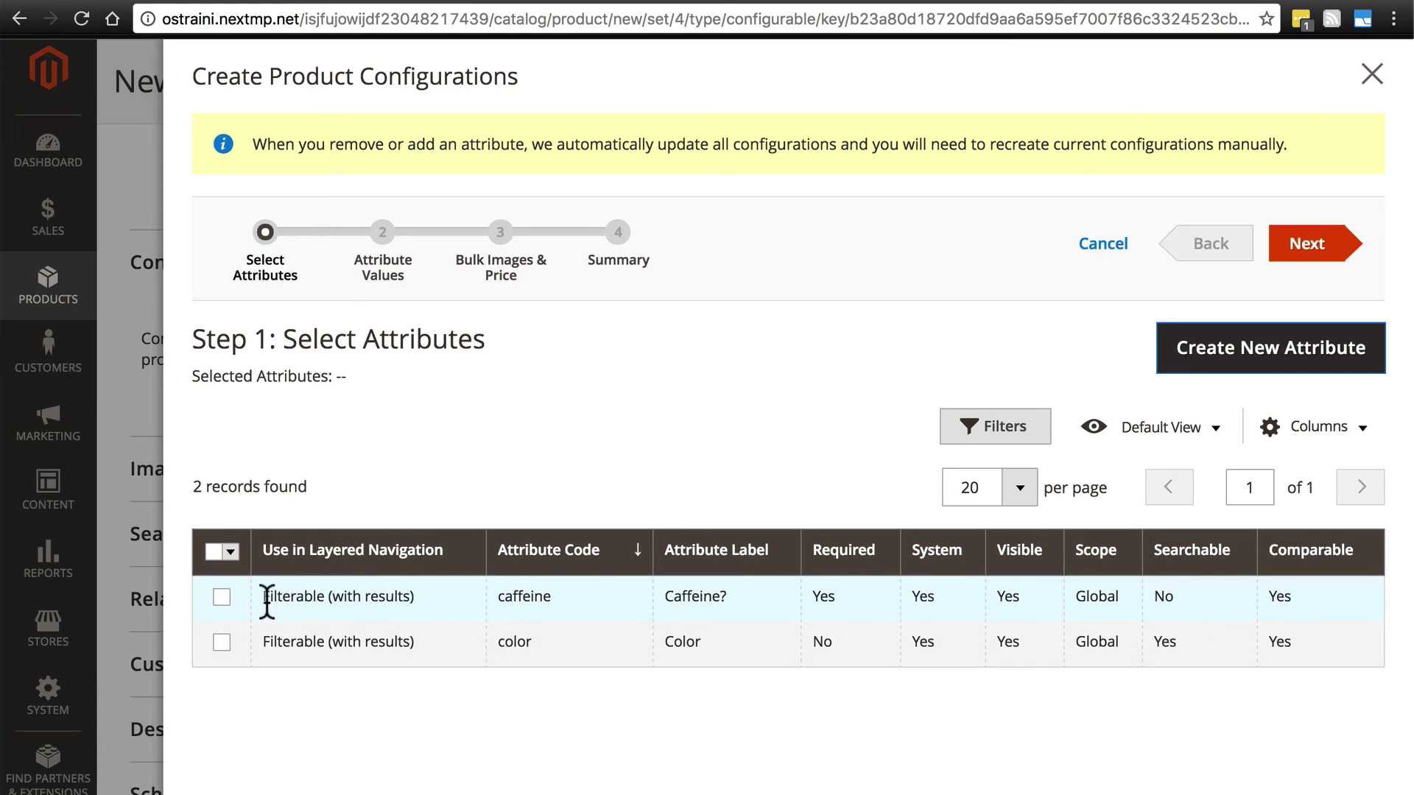
click(221, 598)
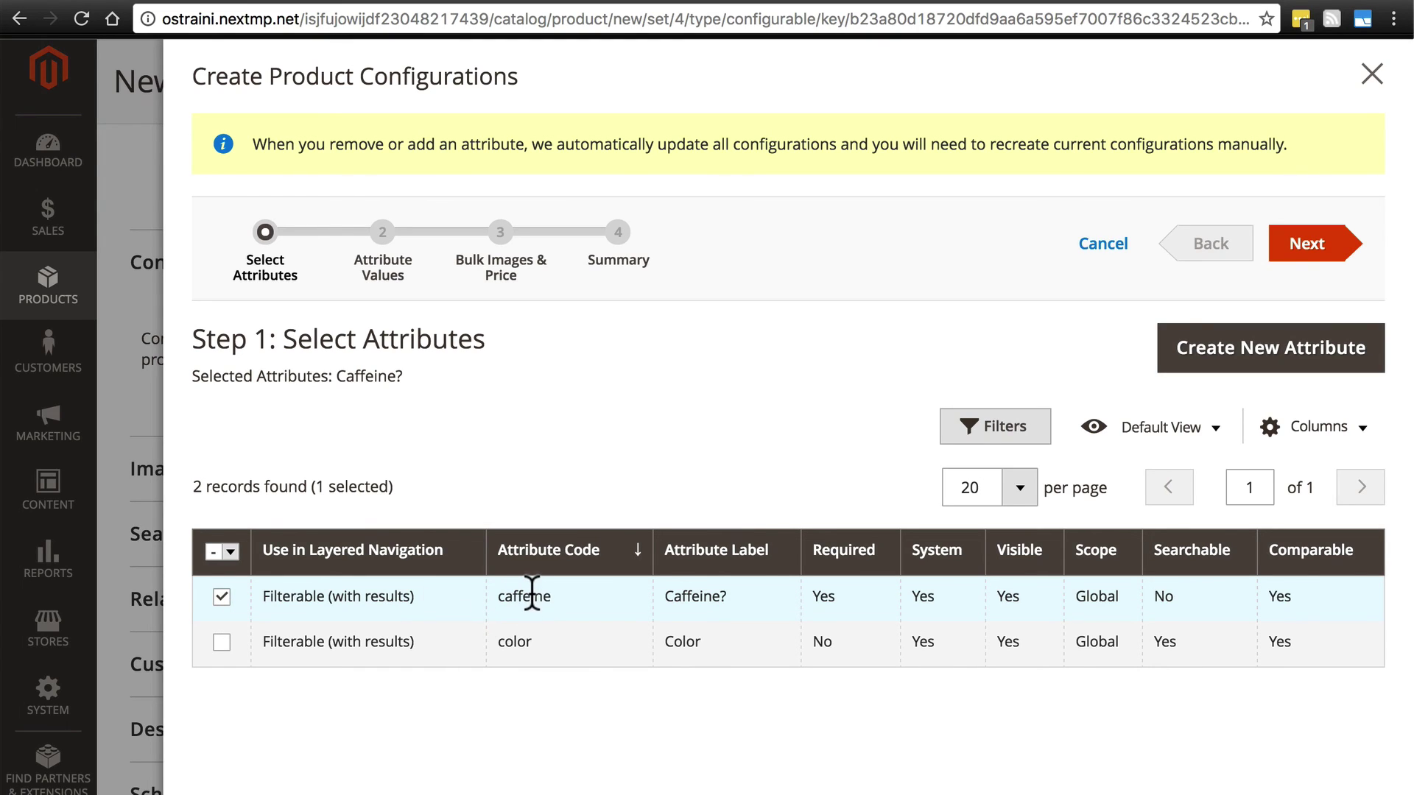
Go to the Attribute Values step and select Yes and Decaf for Caffeine?
click(1305, 243)
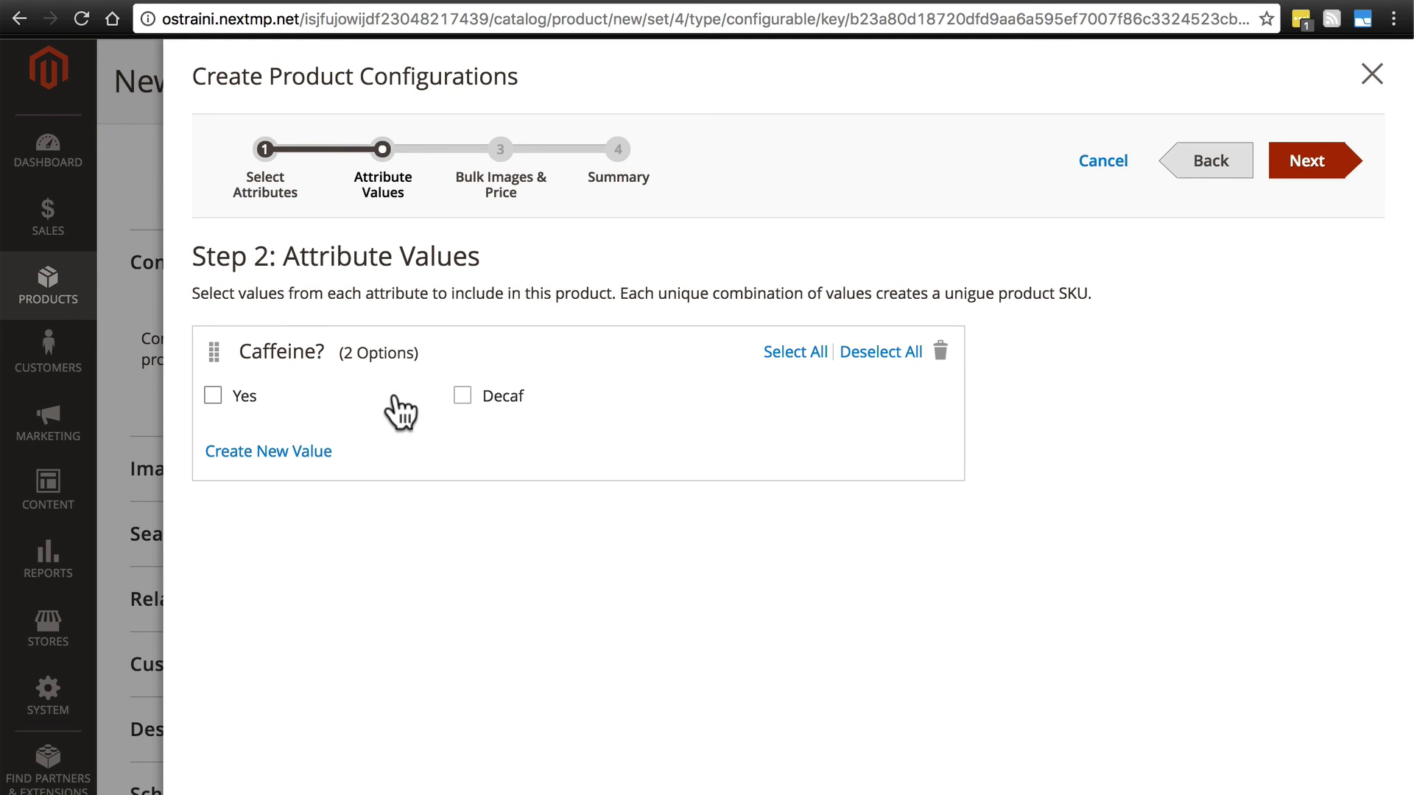
click(213, 396)
click(463, 398)
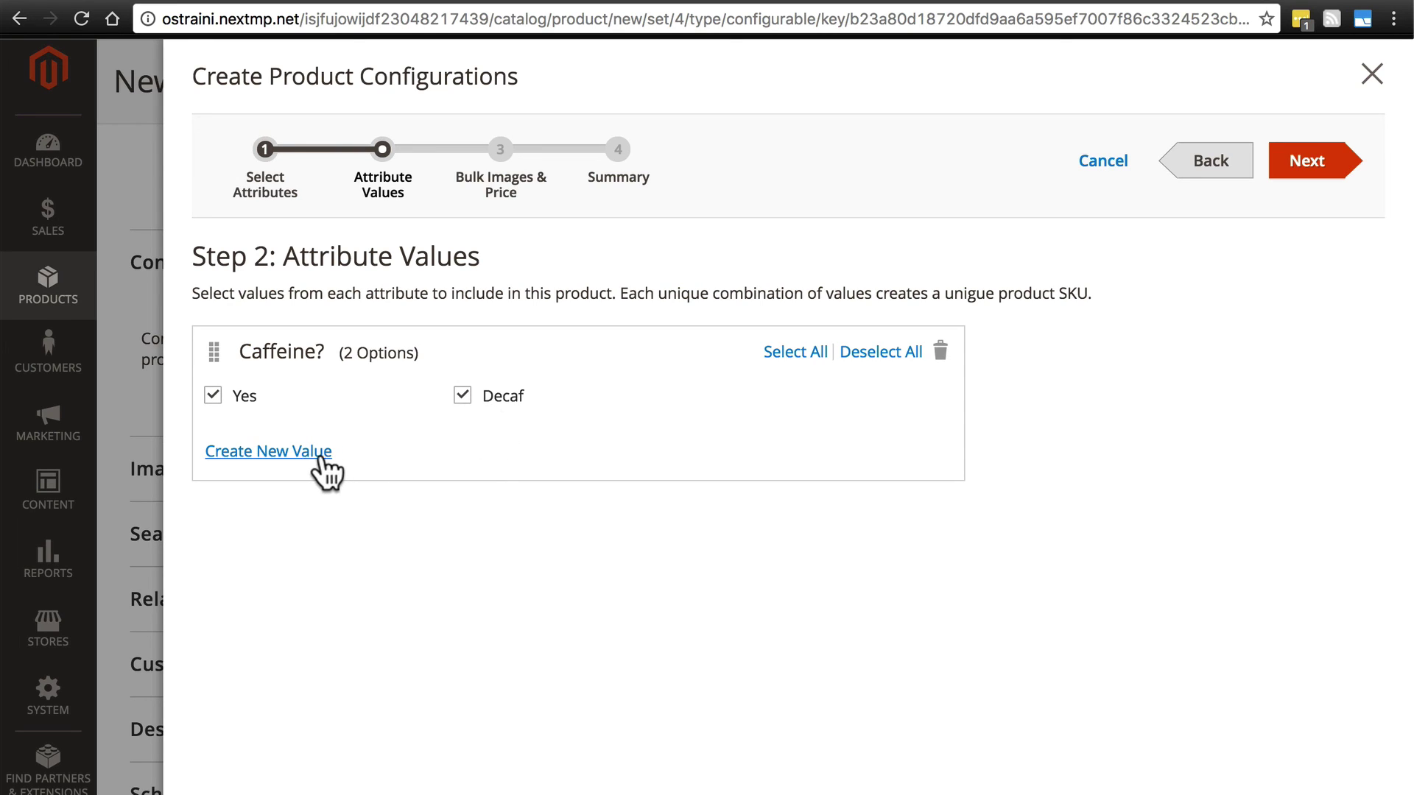
Go to Bulk Images, Price and Quantity and apply a single image set to all SKUs.
click(1311, 164)
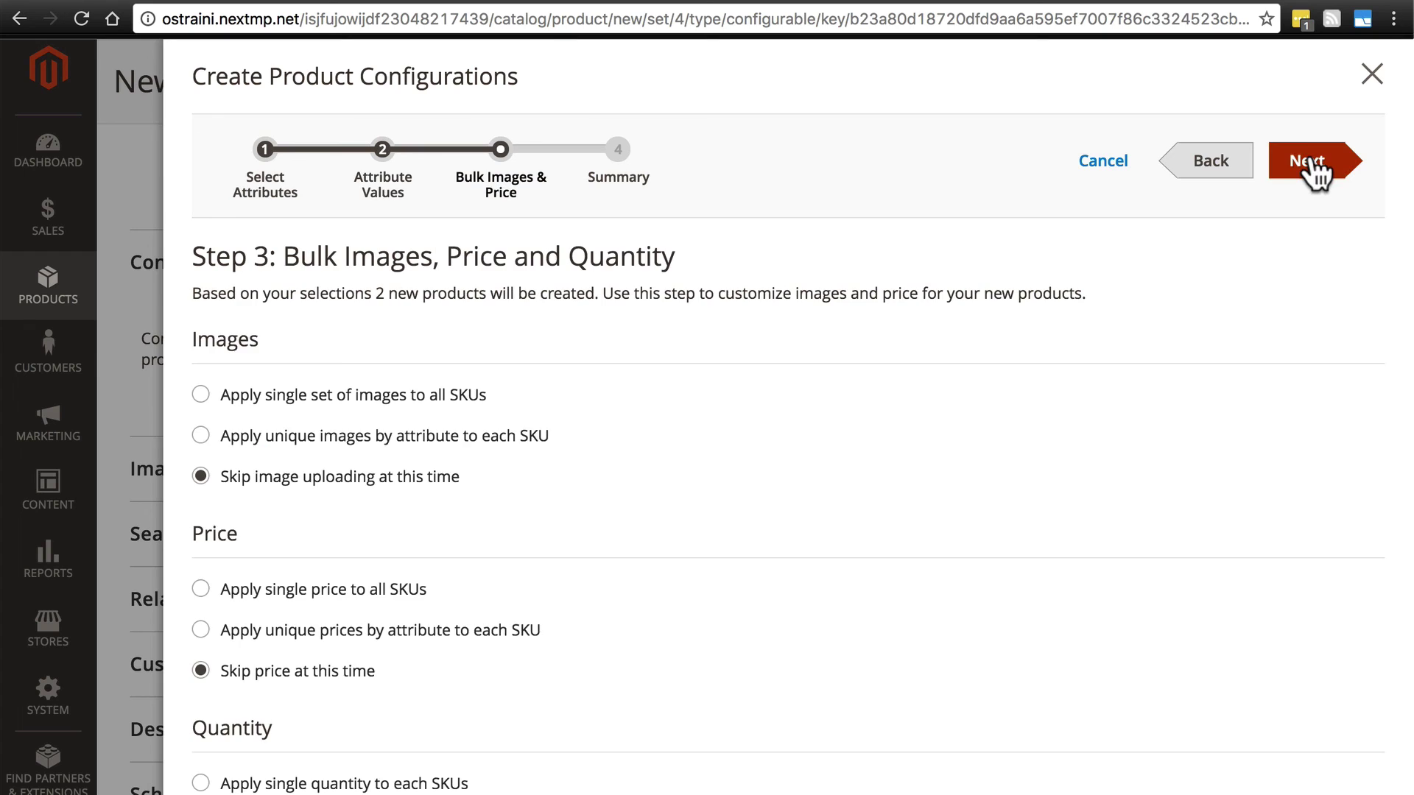
click(200, 394)
scroll(698, 622, down, 3)
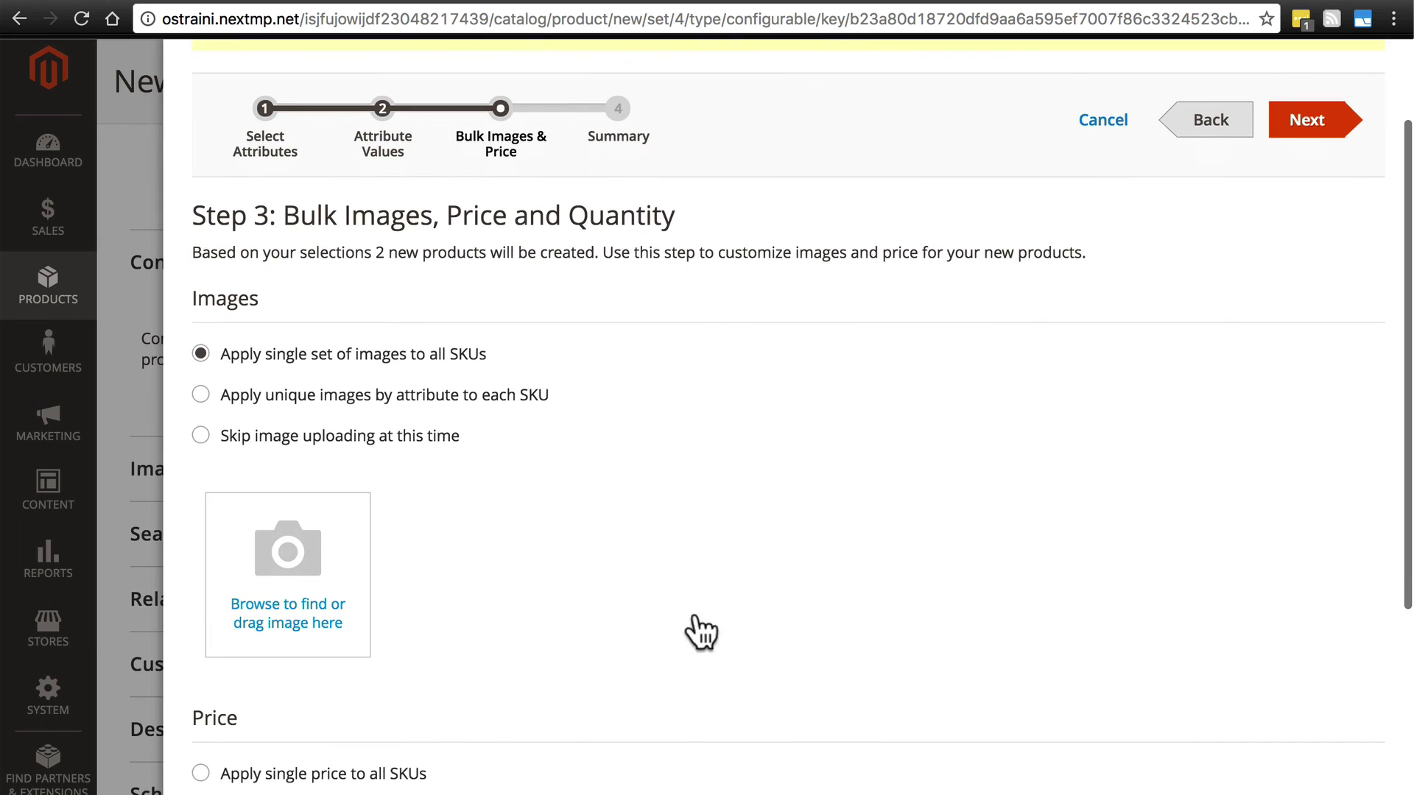